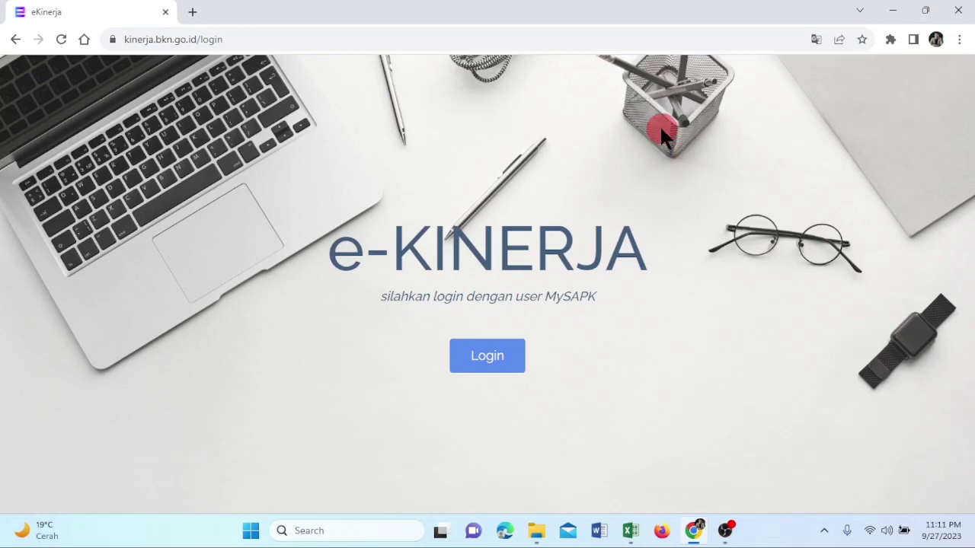
# Search Google for "e kinerja" and open the eKinerja site at kinerja.bkn.go.id from the results.
pyautogui.click(960, 12)
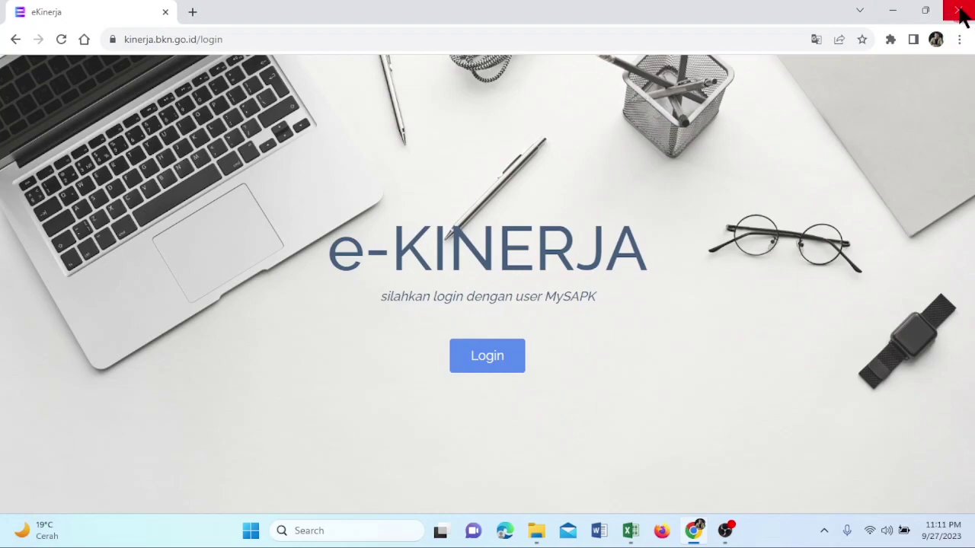
pyautogui.click(332, 246)
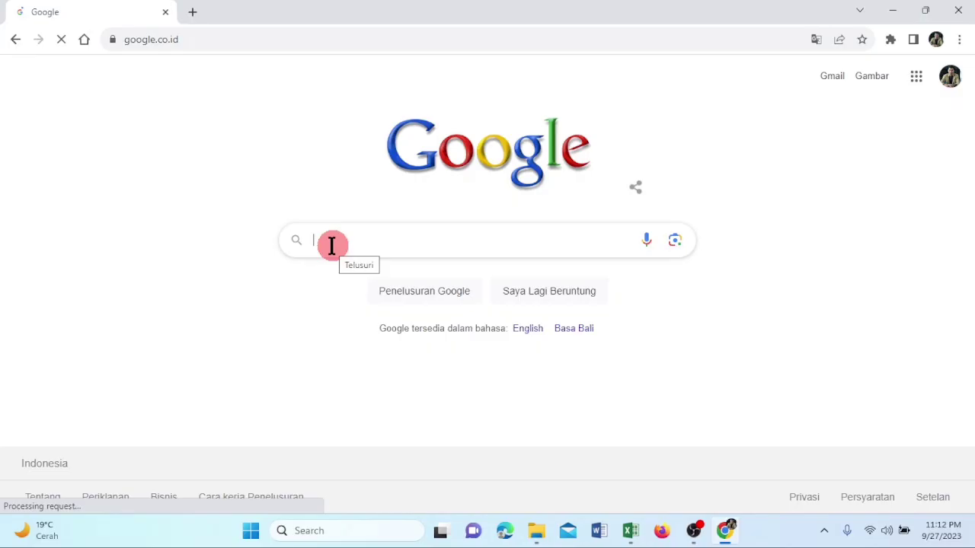
pyautogui.write('e')
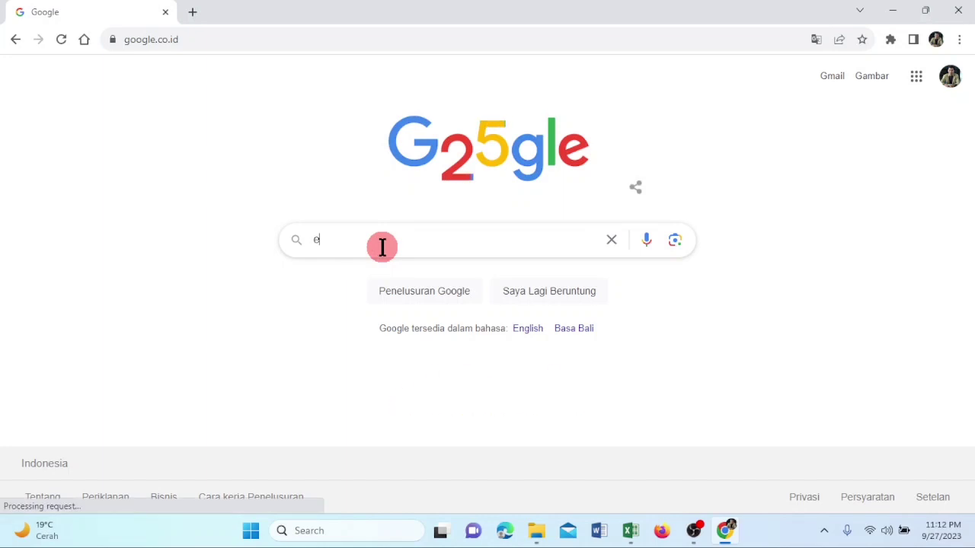
pyautogui.write(' kinerja')
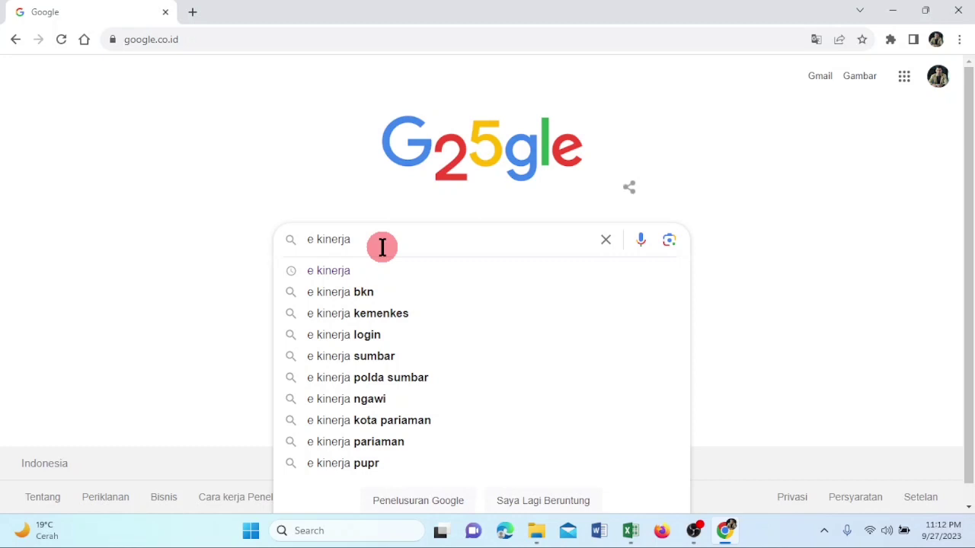
pyautogui.press('Return')
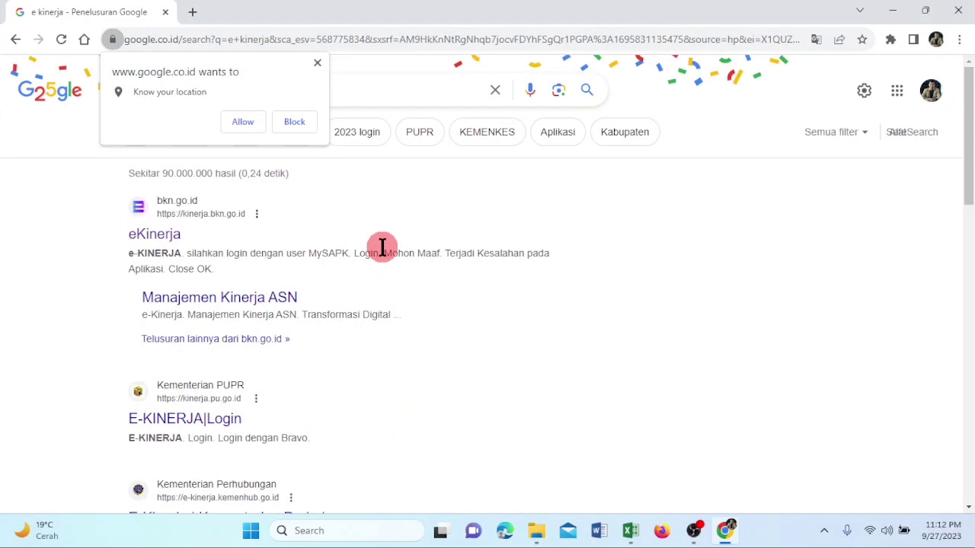
pyautogui.click(243, 210)
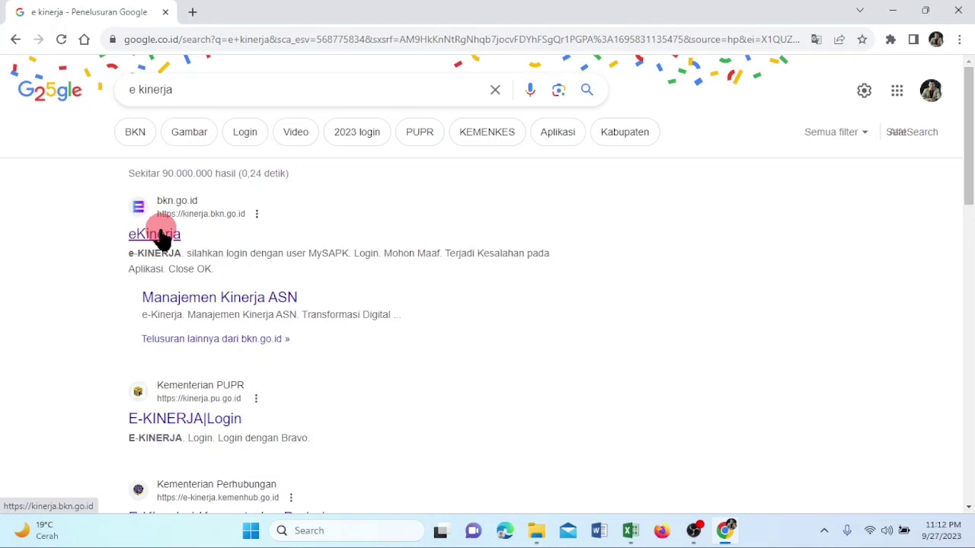
pyautogui.click(162, 235)
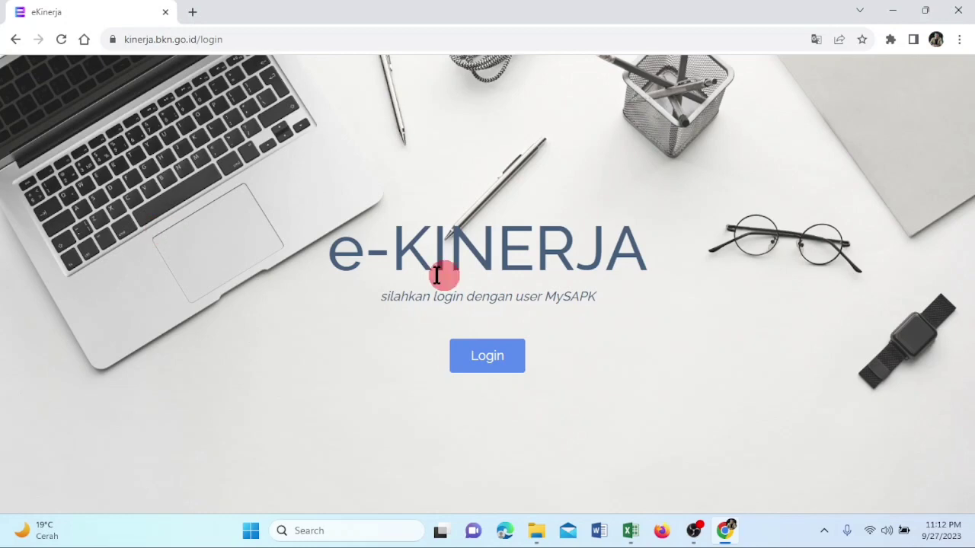
# Sign in to e-Kinerja through the PUBLIC-SIASN login page with the prefilled username and password.
pyautogui.click(497, 361)
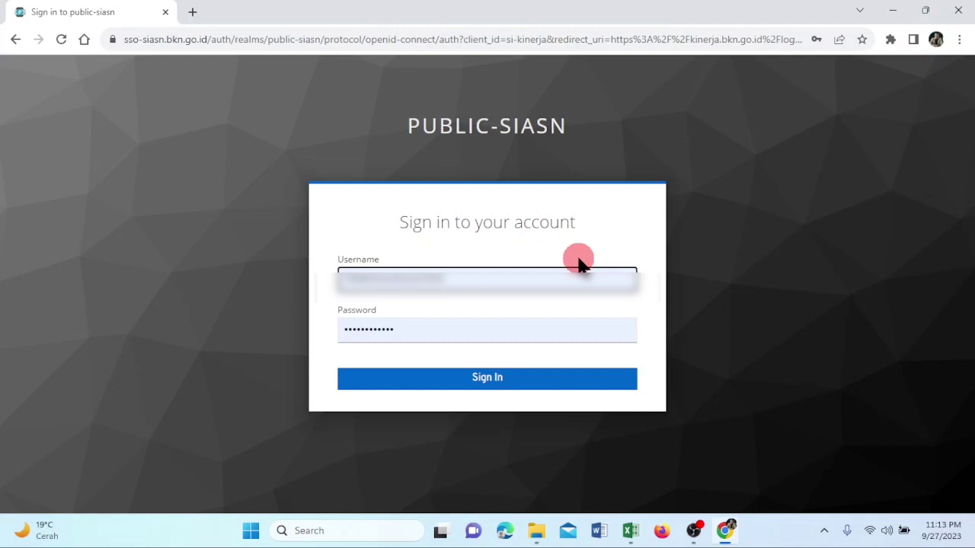
pyautogui.click(491, 383)
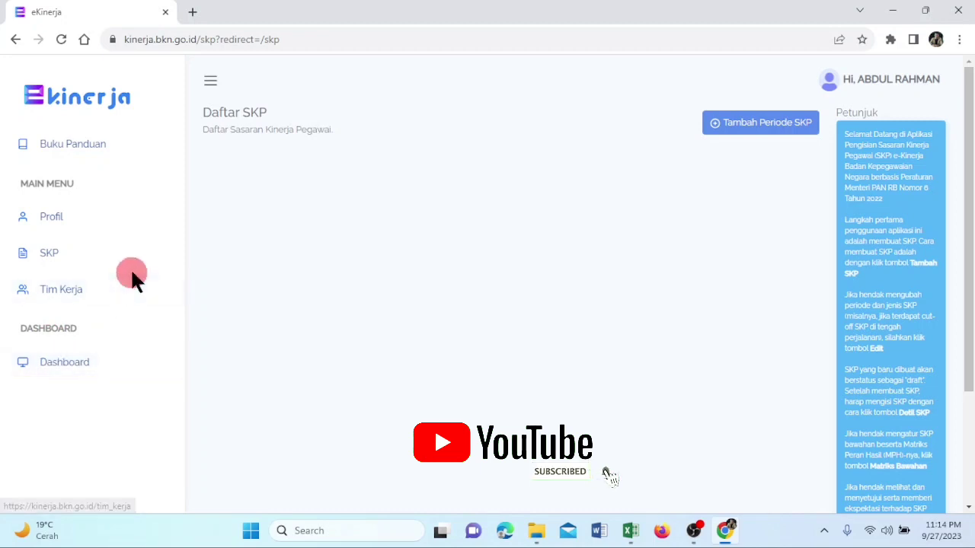
# Review the employee profile: personal data, supervisor data, colleagues in the same work unit, subordinates and the unit leader claim.
pyautogui.click(42, 222)
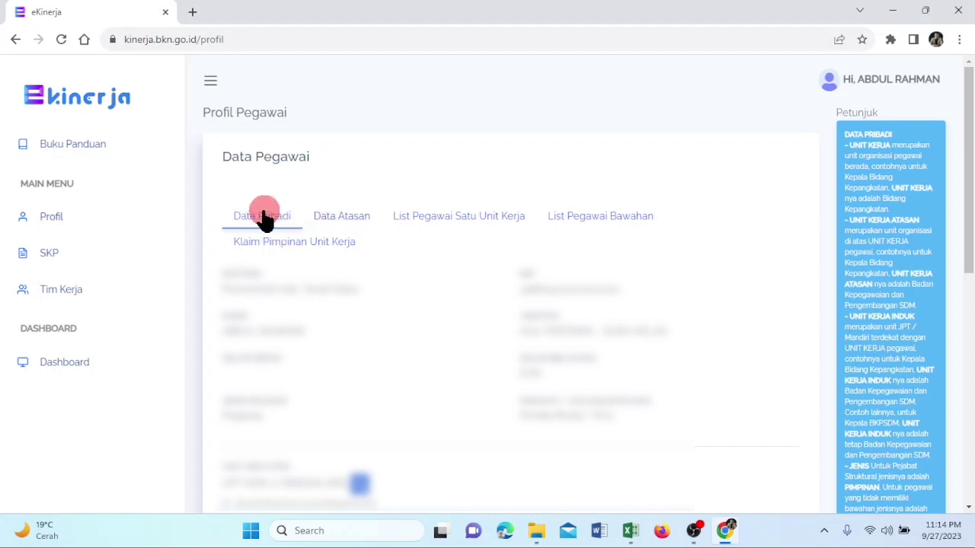
pyautogui.click(351, 219)
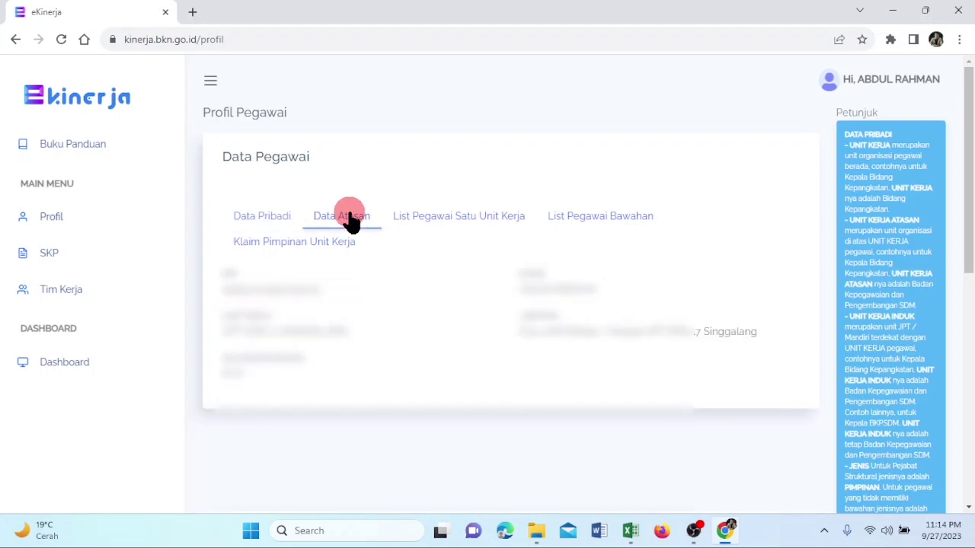
pyautogui.click(431, 221)
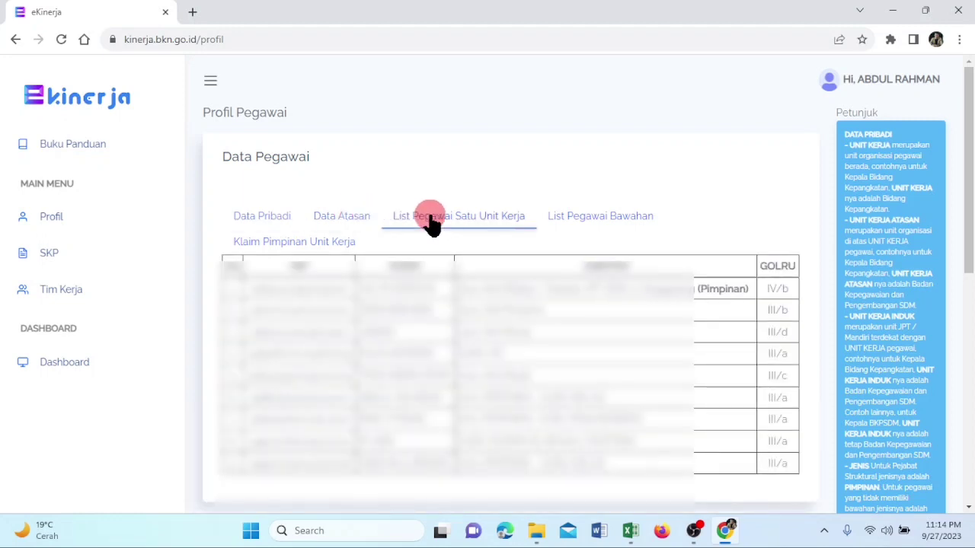
pyautogui.click(596, 225)
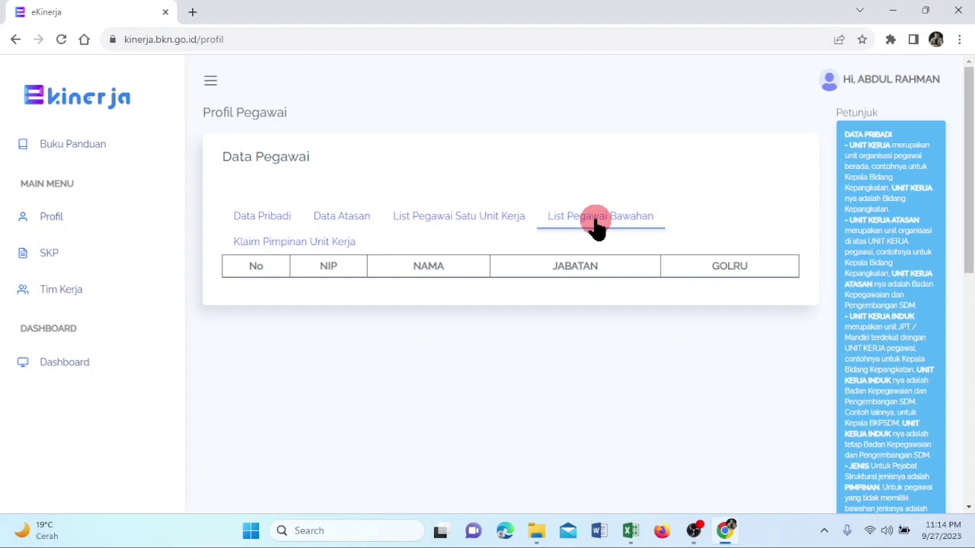
pyautogui.click(291, 248)
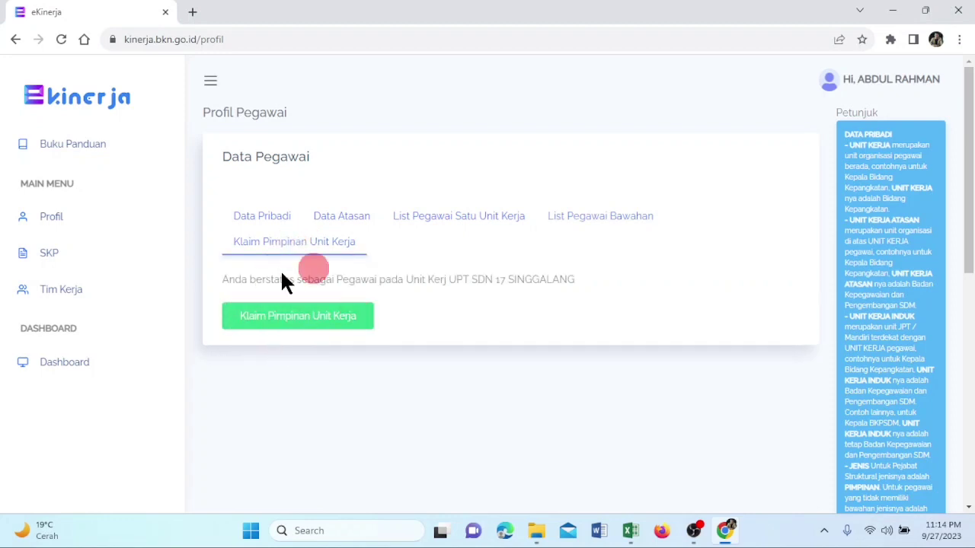
pyautogui.click(487, 217)
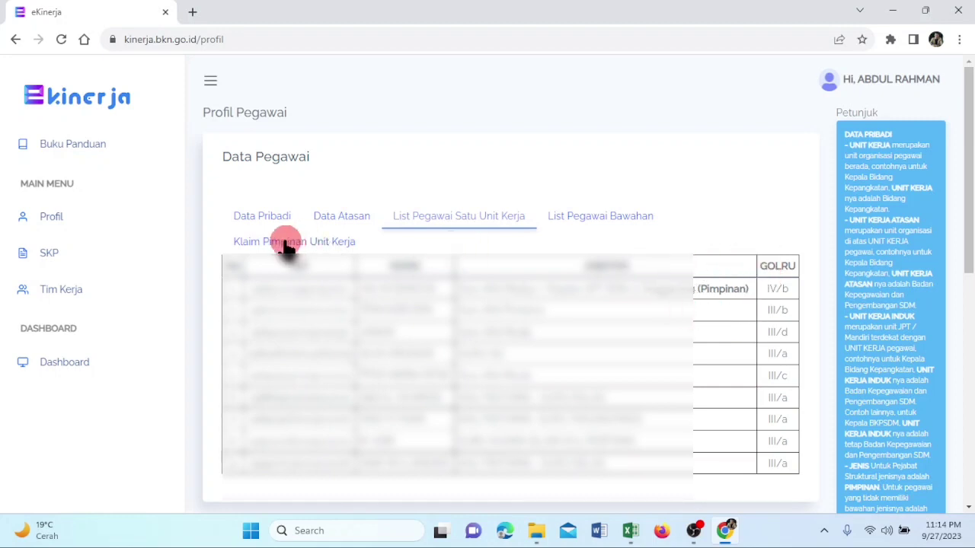
pyautogui.click(251, 217)
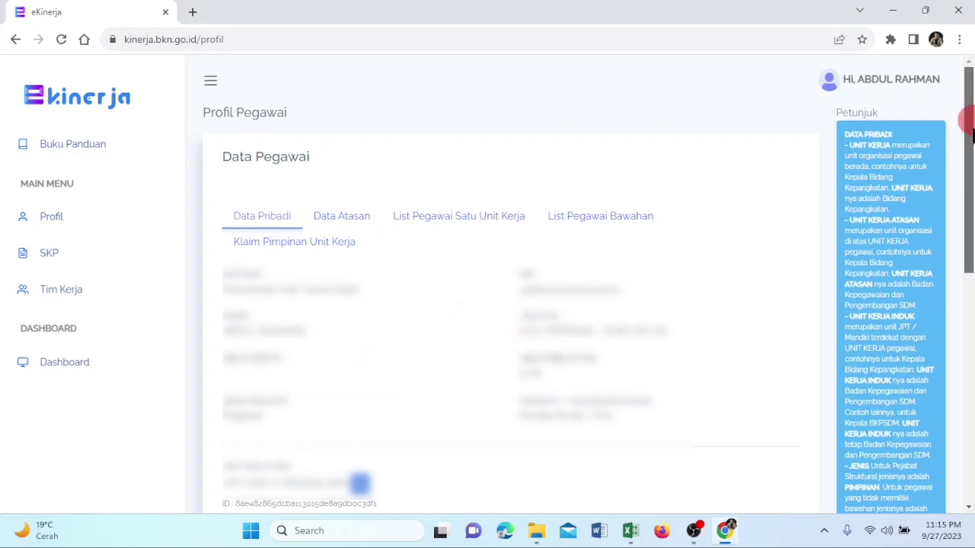
pyautogui.moveTo(971, 120); pyautogui.dragTo(972, 301)
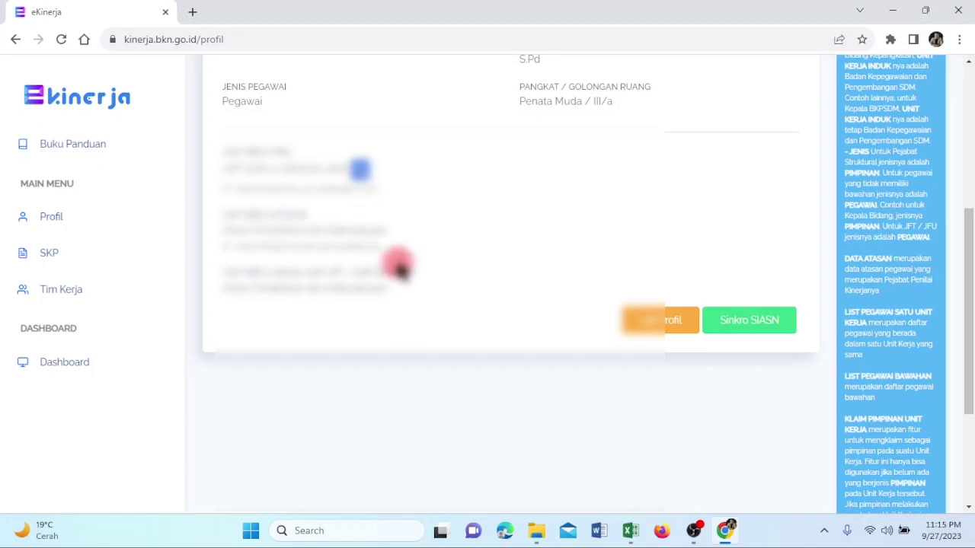
pyautogui.moveTo(965, 252); pyautogui.dragTo(967, 80)
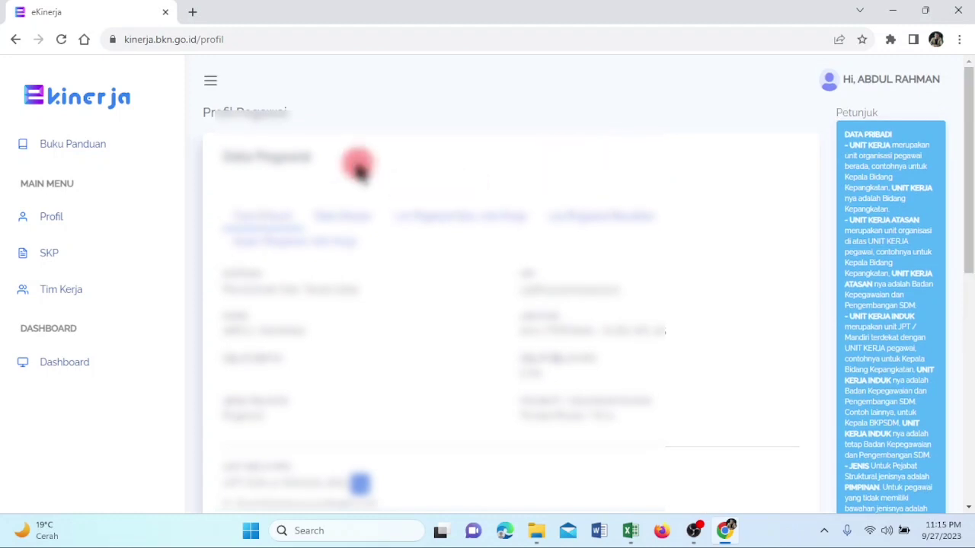
# Begin adding a new SKP period and set its Periode Awal to 01/01/2023.
pyautogui.click(49, 255)
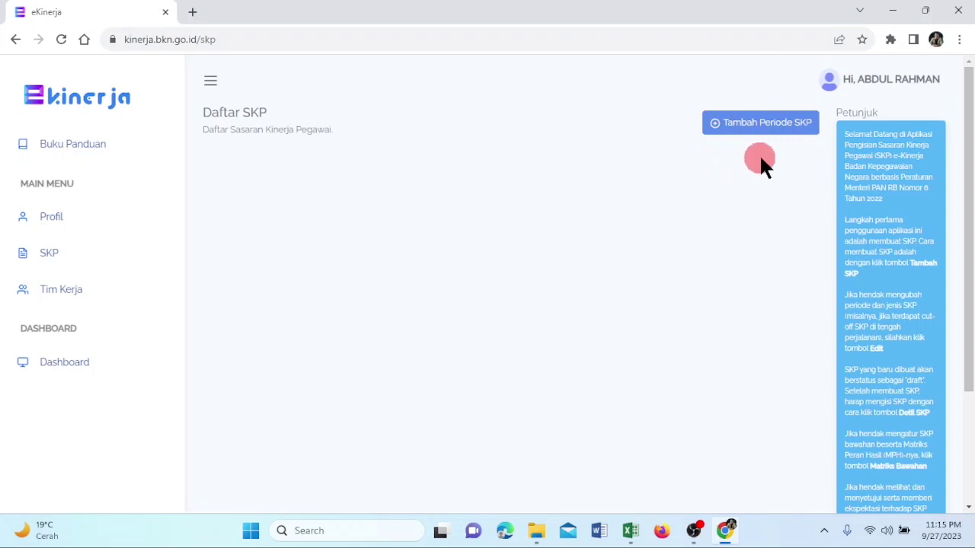
pyautogui.click(764, 128)
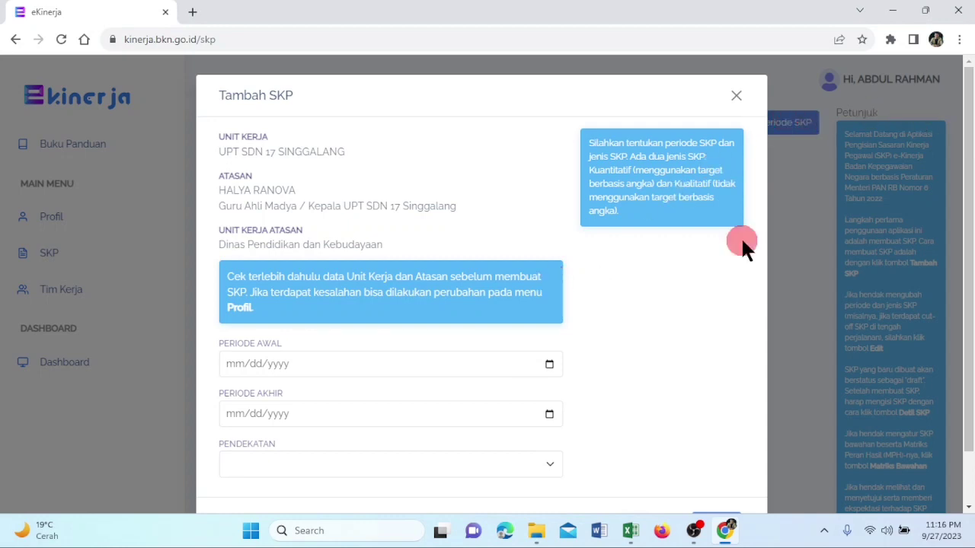
pyautogui.moveTo(967, 109); pyautogui.dragTo(840, 211)
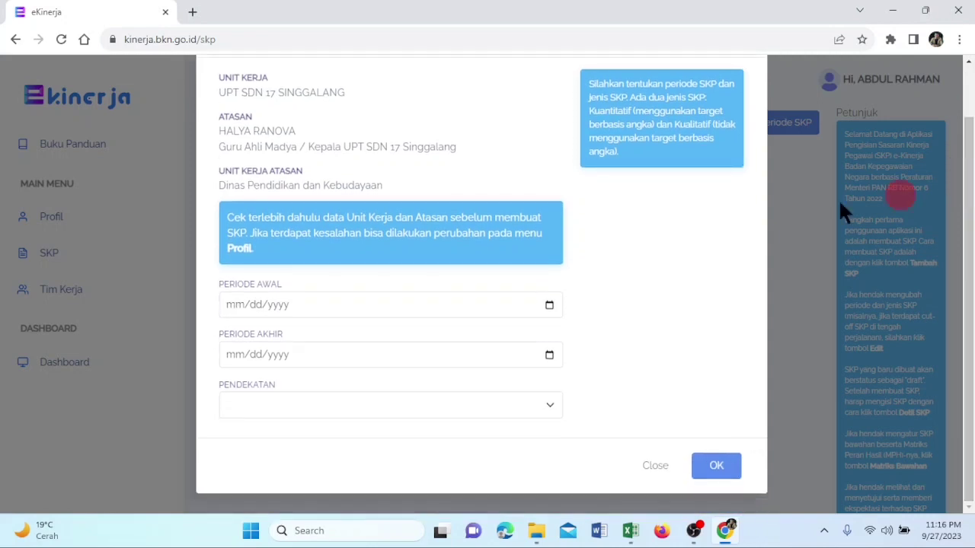
pyautogui.click(549, 305)
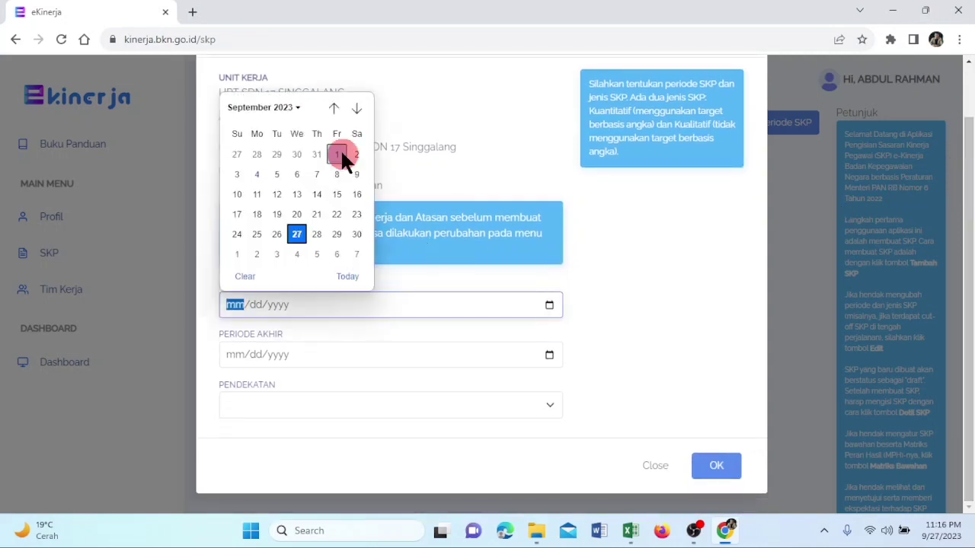
pyautogui.click(293, 109)
pyautogui.click(244, 154)
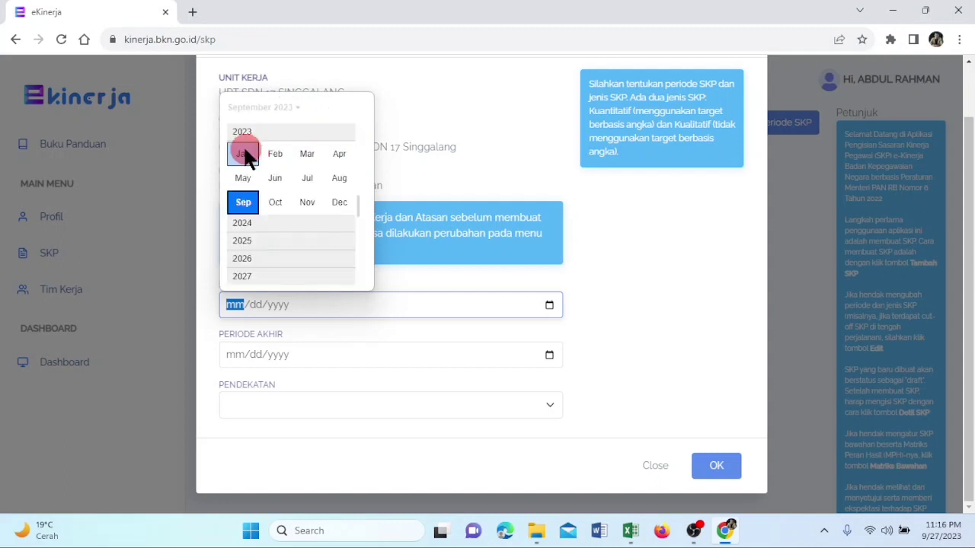
pyautogui.click(237, 155)
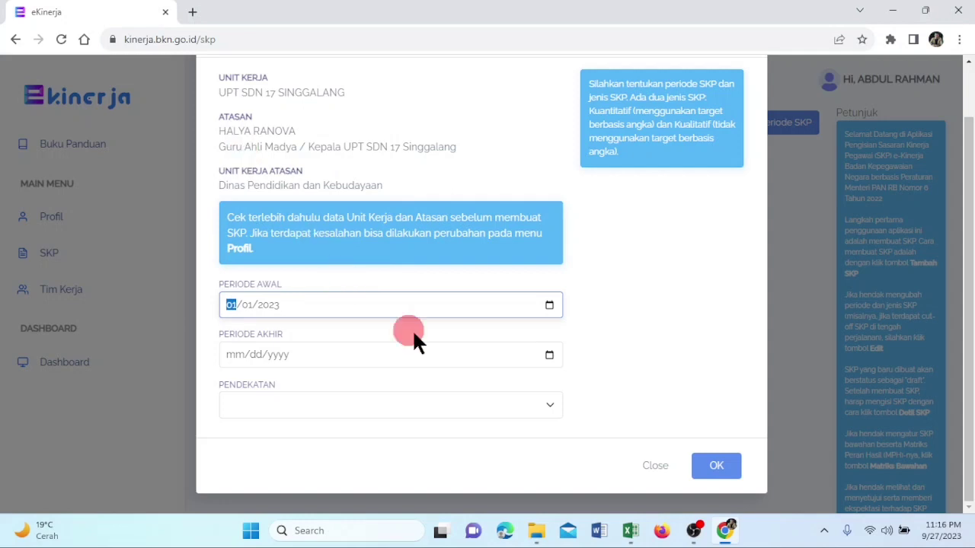
# Set the new SKP's Periode Akhir to 12/31/2023.
pyautogui.click(549, 356)
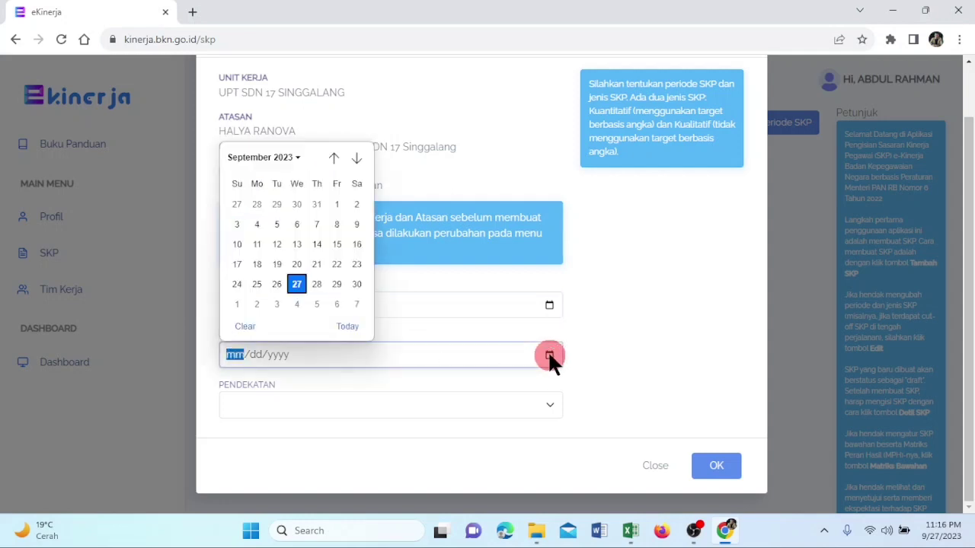
pyautogui.click(293, 156)
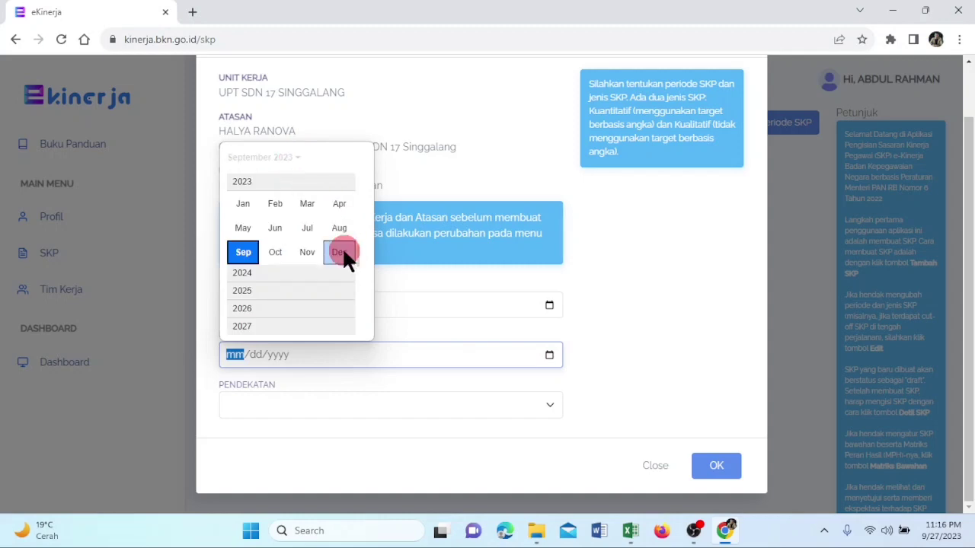
pyautogui.click(340, 252)
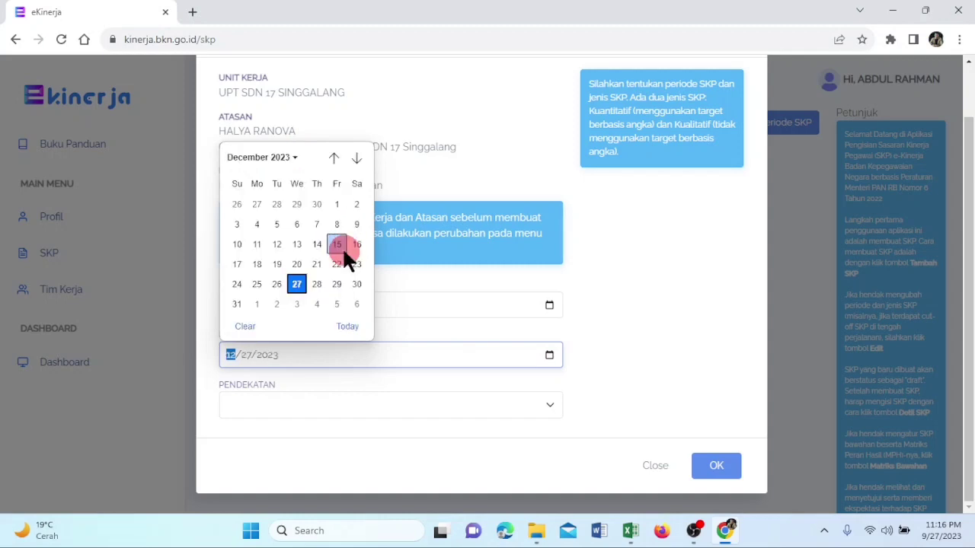
pyautogui.click(240, 303)
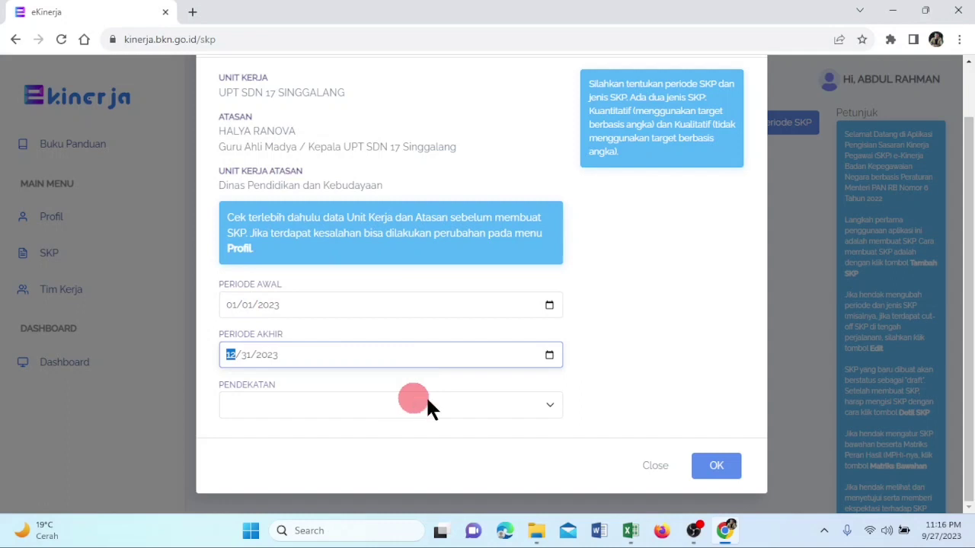
# Choose Kuantitatif as the Pendekatan and save the new SKP period.
pyautogui.click(369, 404)
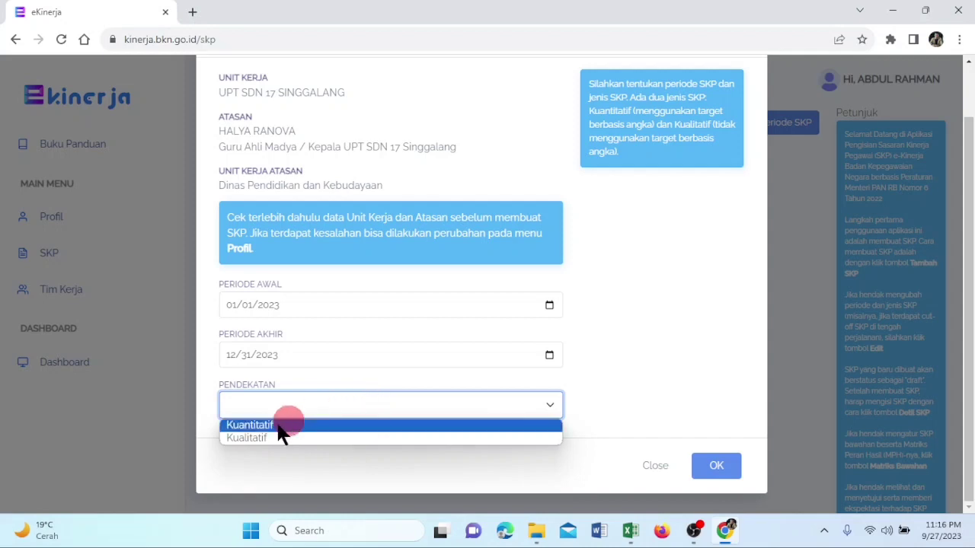
pyautogui.click(251, 424)
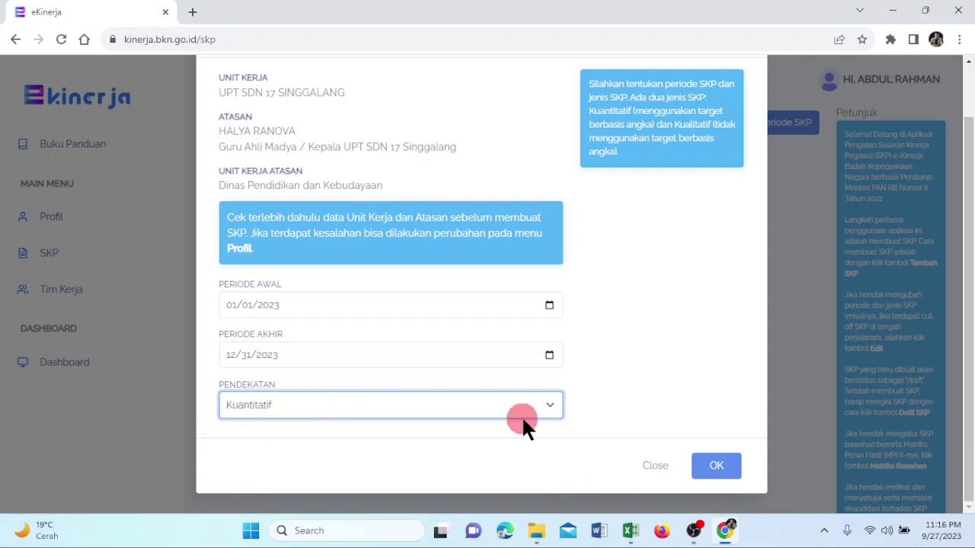
pyautogui.click(717, 469)
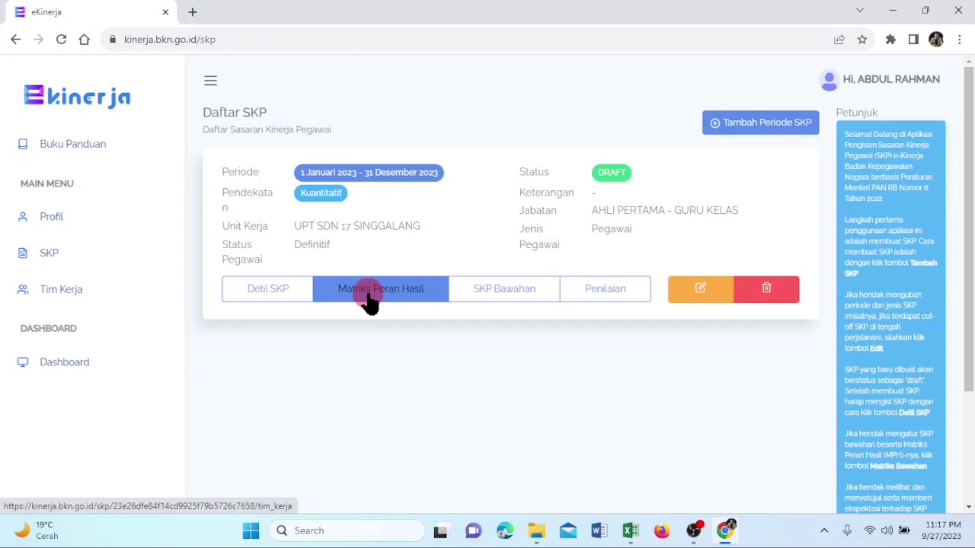
# View the SKP's subordinate list and its edit form, closing the form without making changes.
pyautogui.click(516, 294)
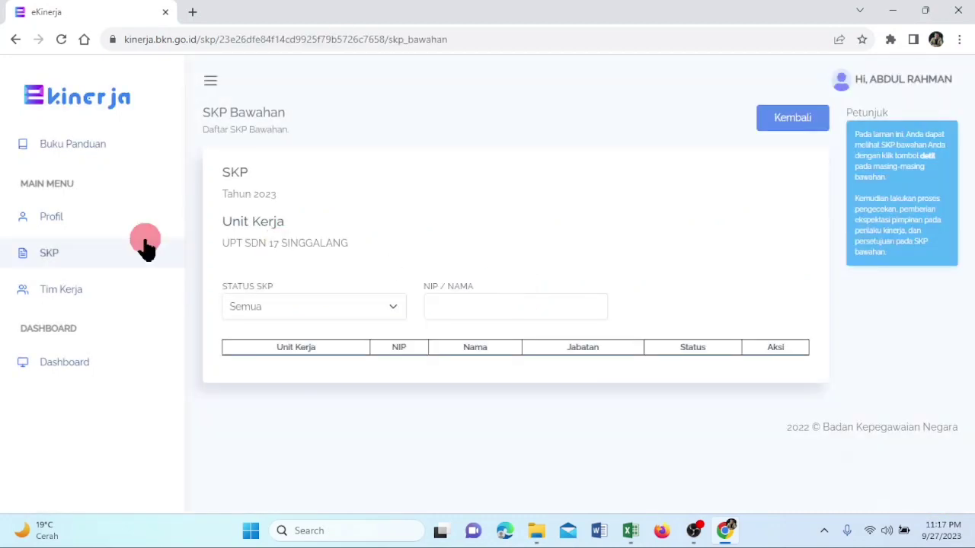
pyautogui.click(61, 263)
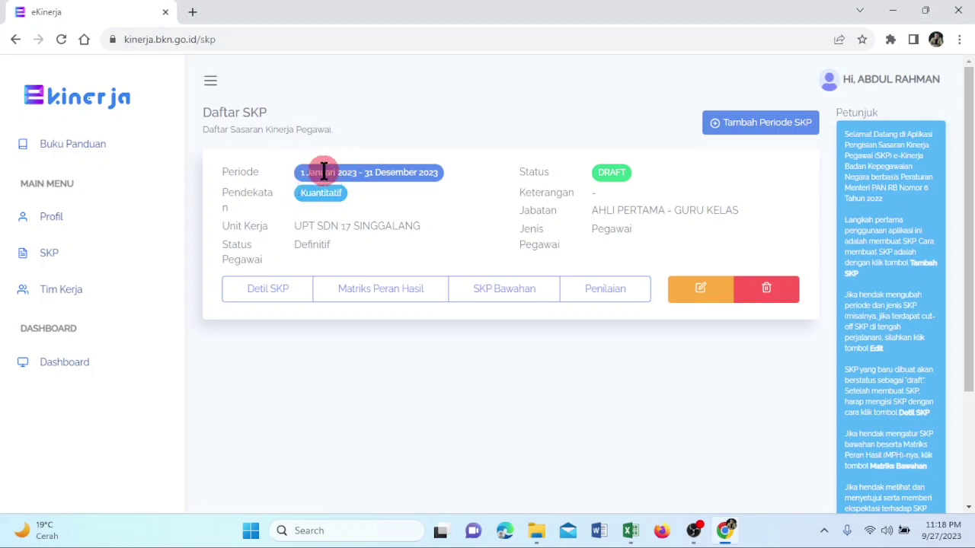
pyautogui.click(696, 291)
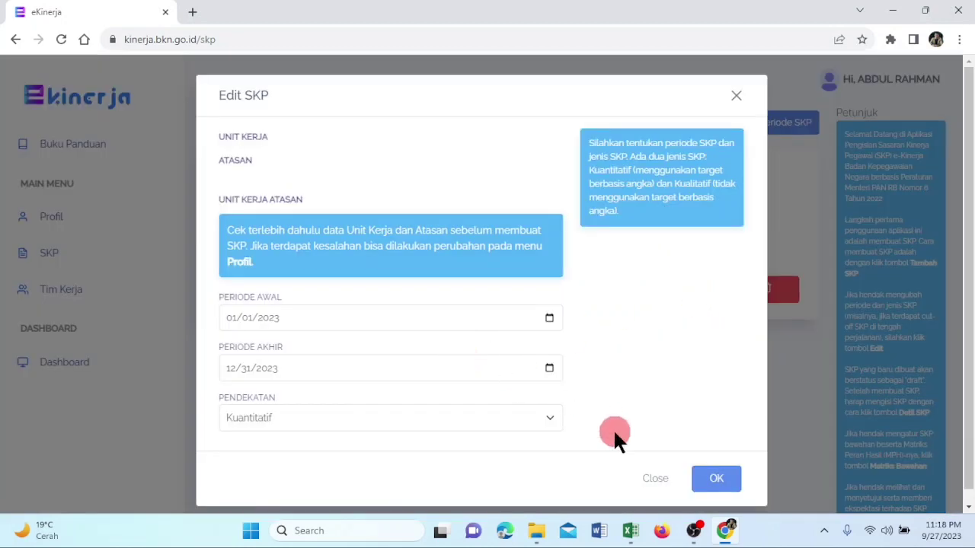
pyautogui.click(655, 480)
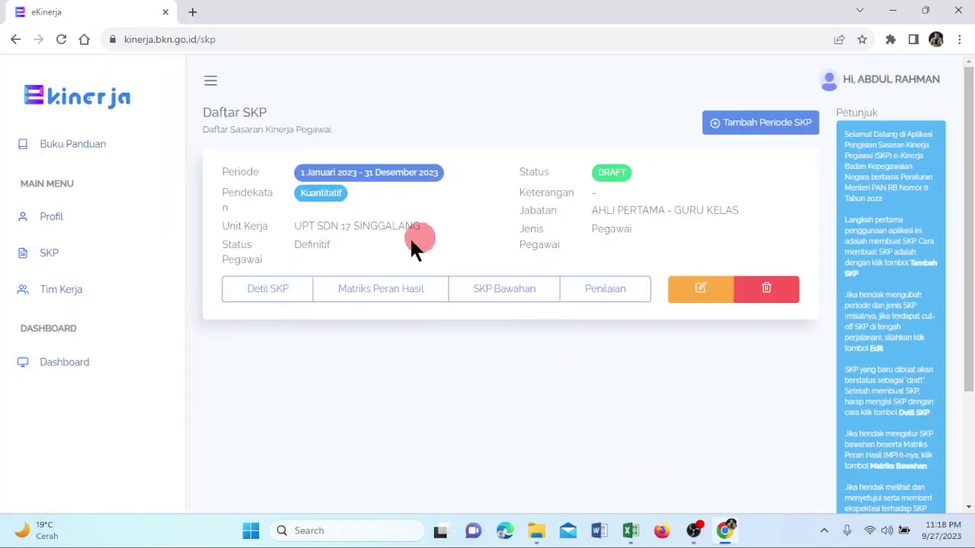
# Open the 2023 SKP's details and examine the employee data, work results and work behaviour sections.
pyautogui.click(267, 295)
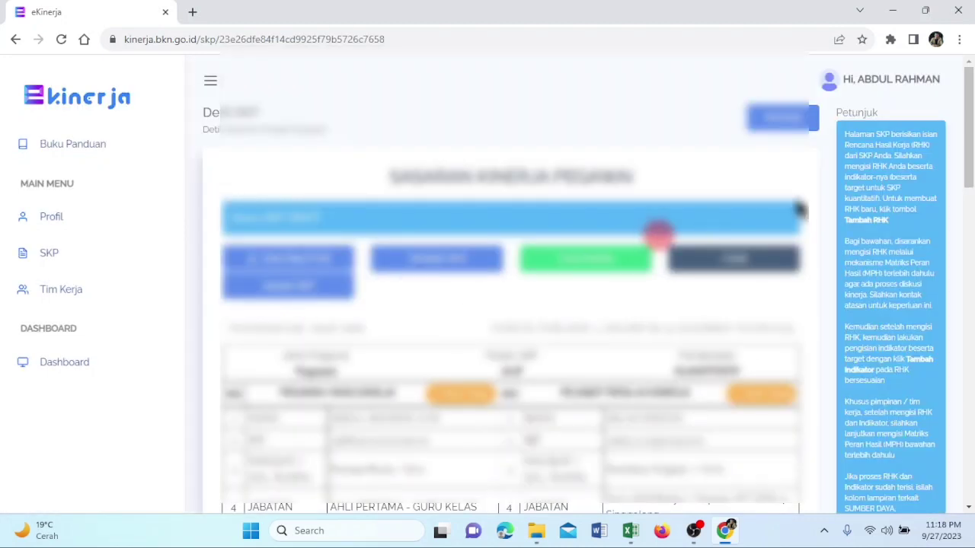
pyautogui.moveTo(964, 128); pyautogui.dragTo(966, 189)
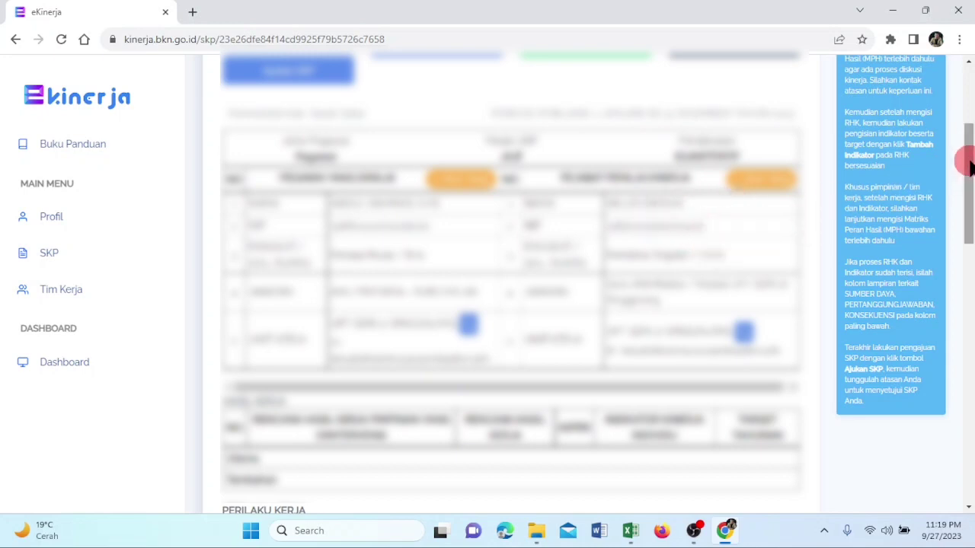
pyautogui.scroll(-1, 968, 185)
pyautogui.scroll(-2, 969, 227)
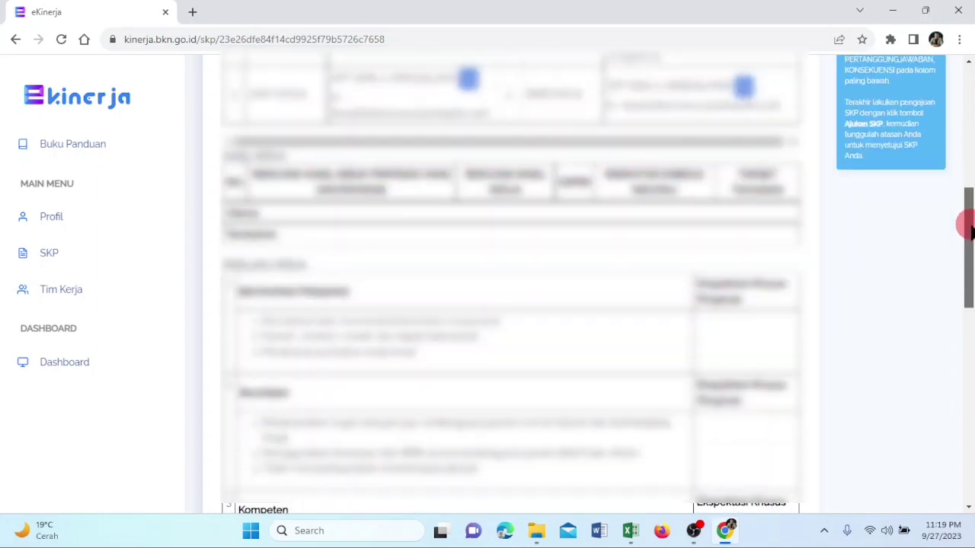
pyautogui.scroll(5, 970, 187)
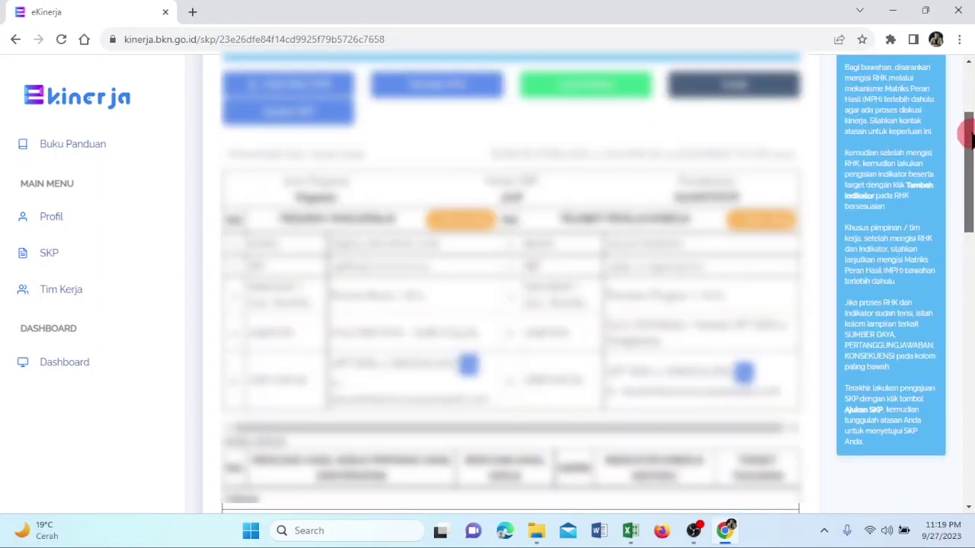
pyautogui.scroll(-3, 967, 183)
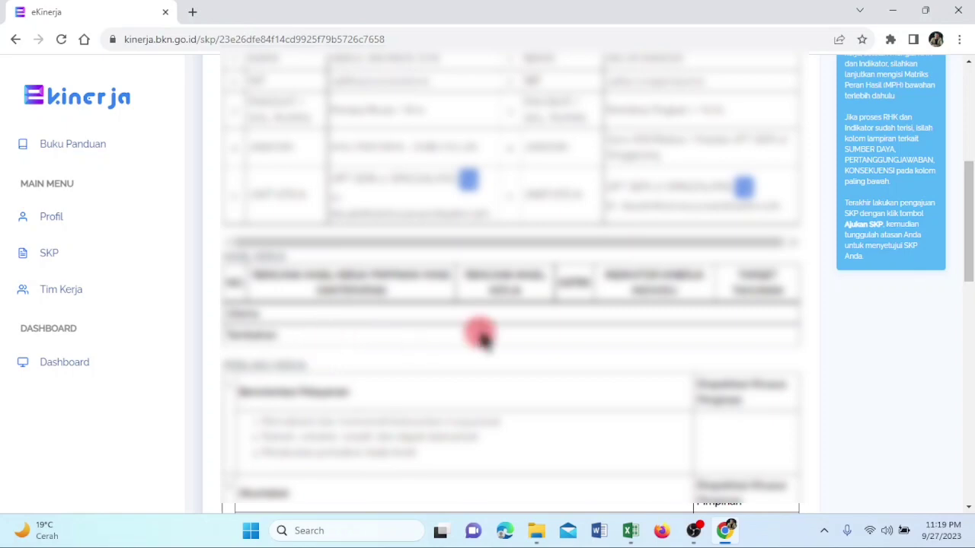
pyautogui.moveTo(972, 204); pyautogui.dragTo(965, 120)
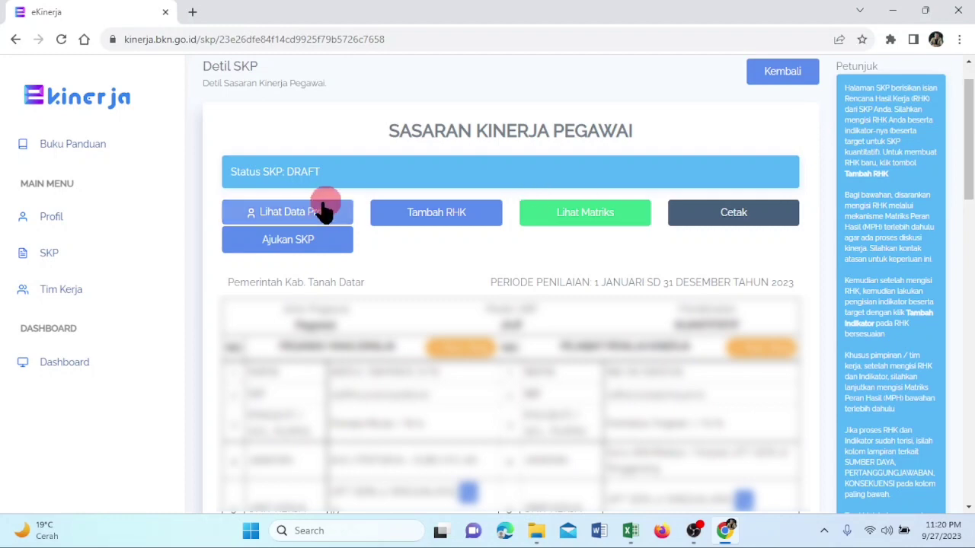
# Start a new RHK based on the superior's work plan "Terisinya setiap rombongan belajar di sekolah" and set Jenis RHK to Utama.
pyautogui.click(409, 215)
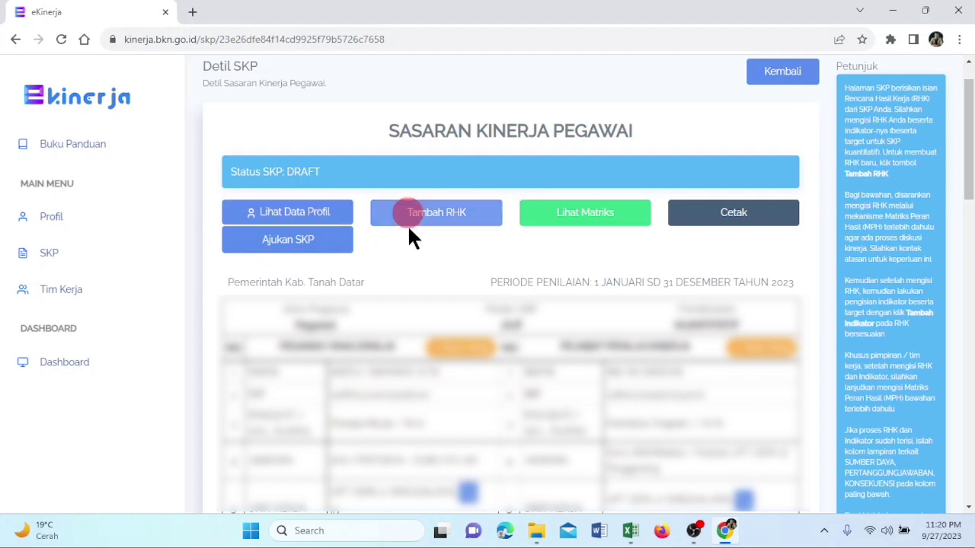
pyautogui.click(440, 213)
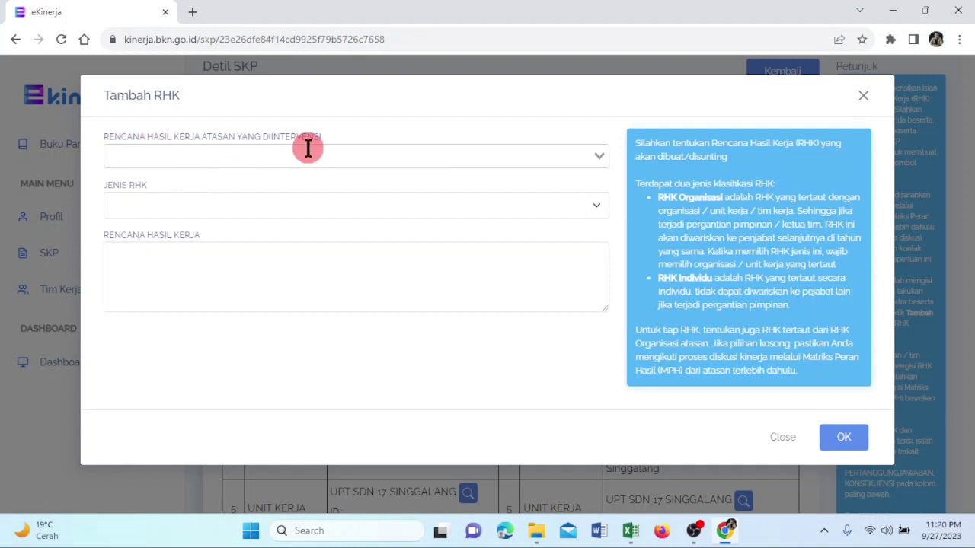
pyautogui.click(496, 159)
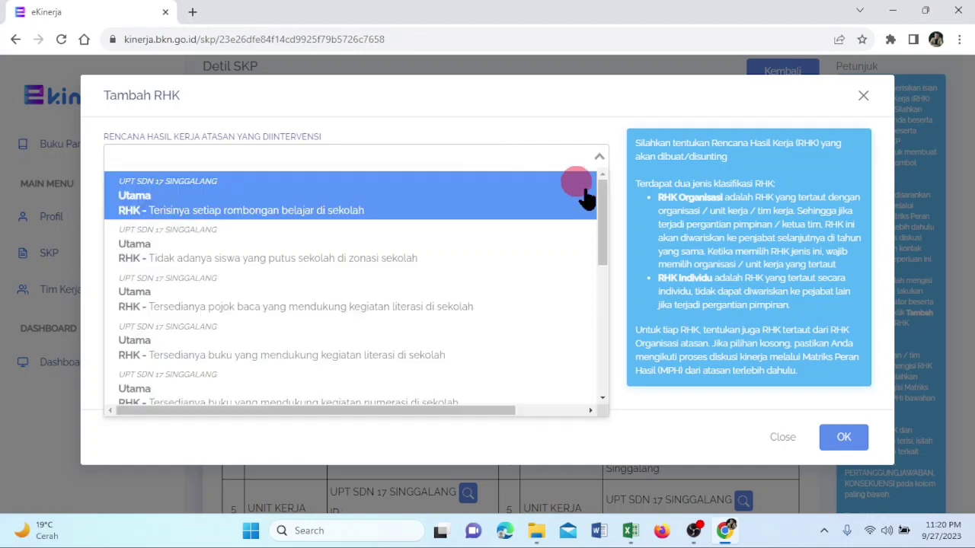
pyautogui.moveTo(602, 202)
pyautogui.mouseDown()
pyautogui.moveTo(614, 348)
pyautogui.moveTo(601, 185)
pyautogui.mouseUp()
pyautogui.moveTo(603, 203); pyautogui.dragTo(605, 171)
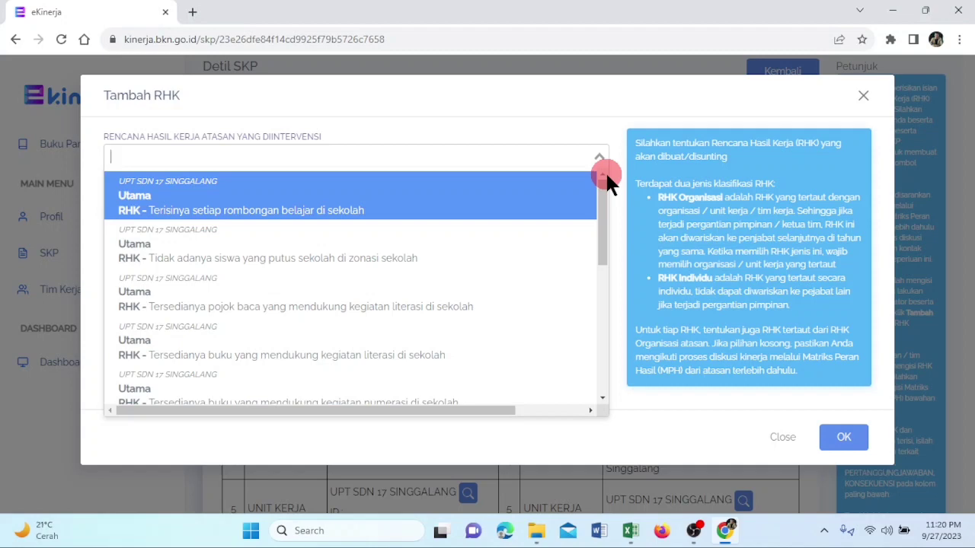
pyautogui.click(453, 195)
pyautogui.click(230, 202)
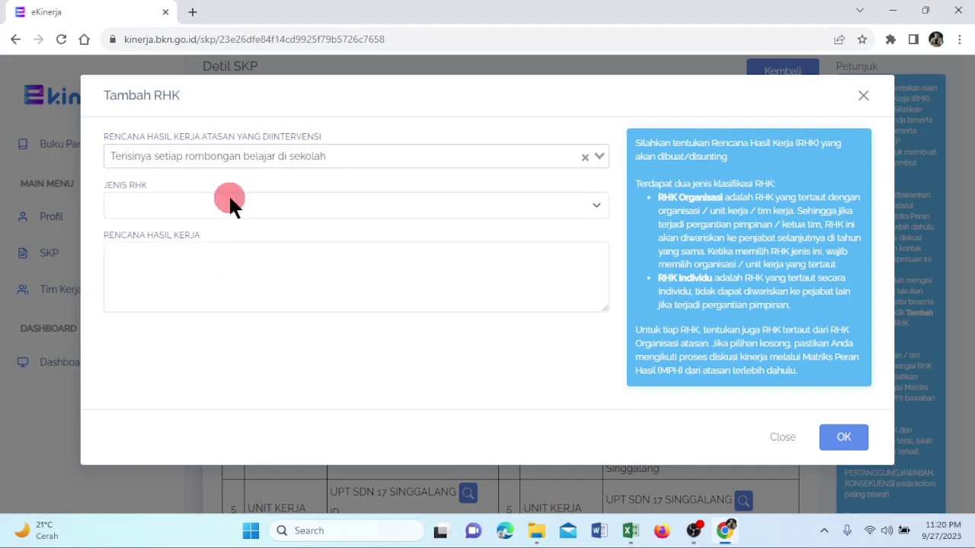
pyautogui.click(275, 214)
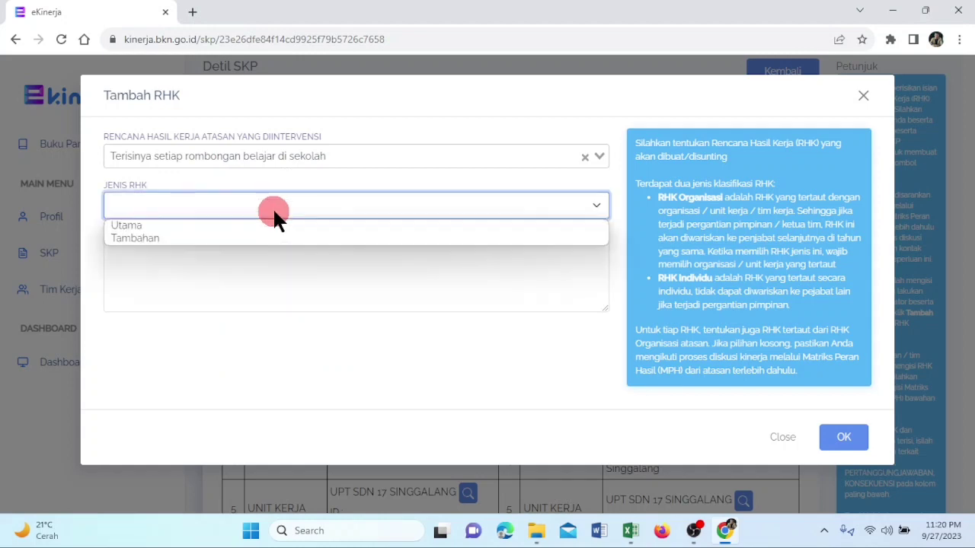
pyautogui.click(155, 225)
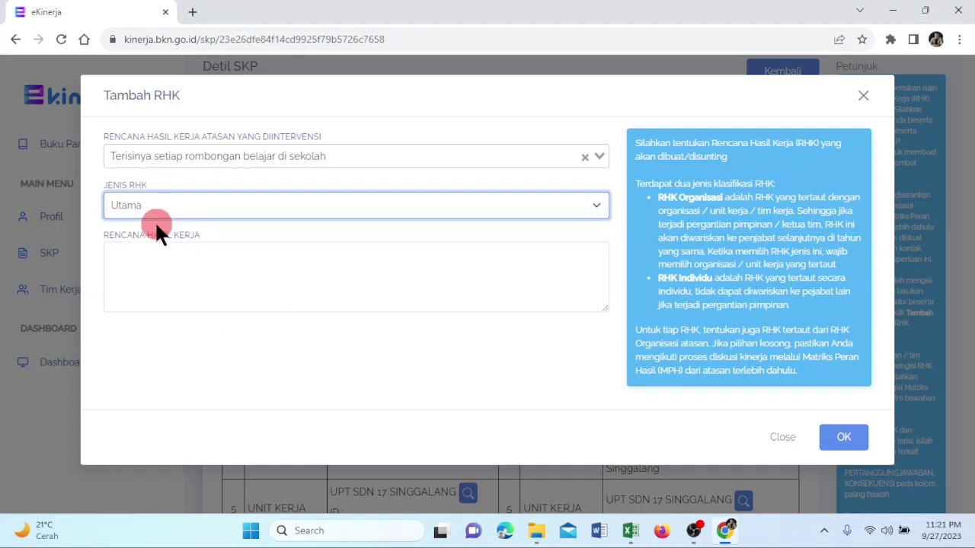
# Switch to the 2022 SKP workbook in Excel and copy the row 1 Rencana Hasil Kerja text from cell C17.
pyautogui.click(169, 256)
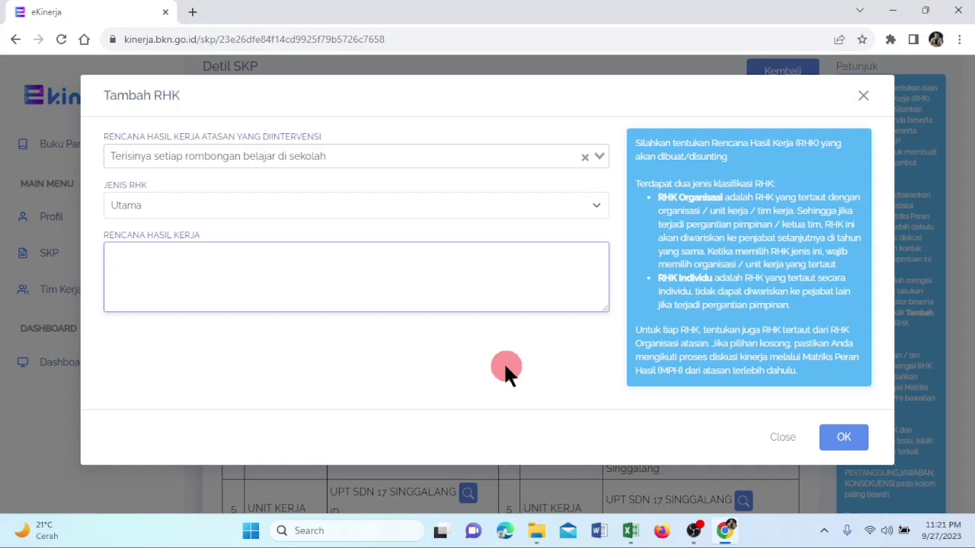
pyautogui.moveTo(632, 532)
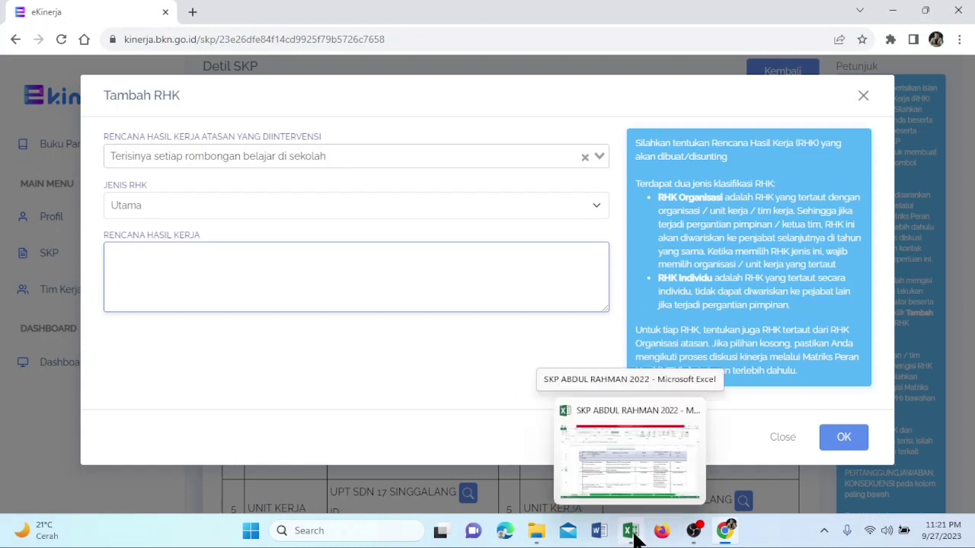
pyautogui.click(634, 535)
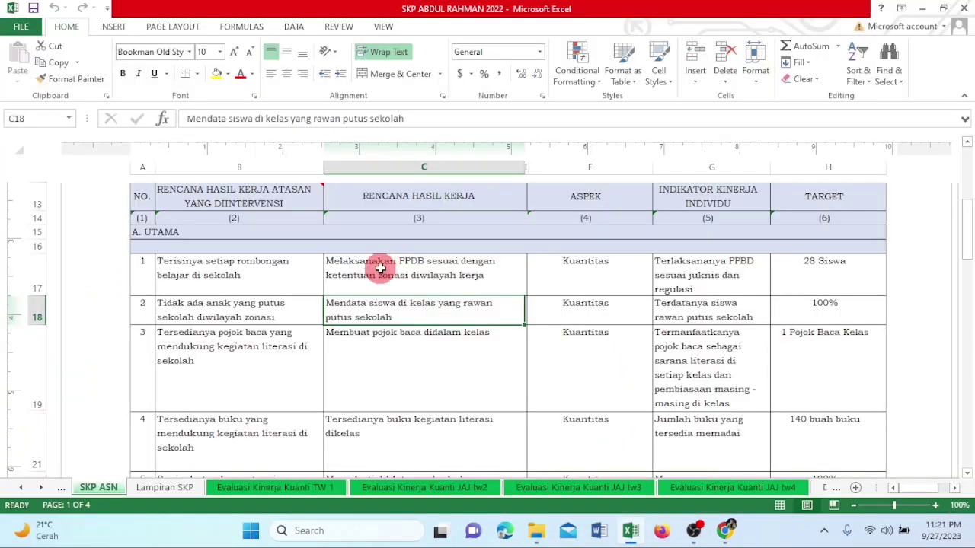
pyautogui.click(380, 268)
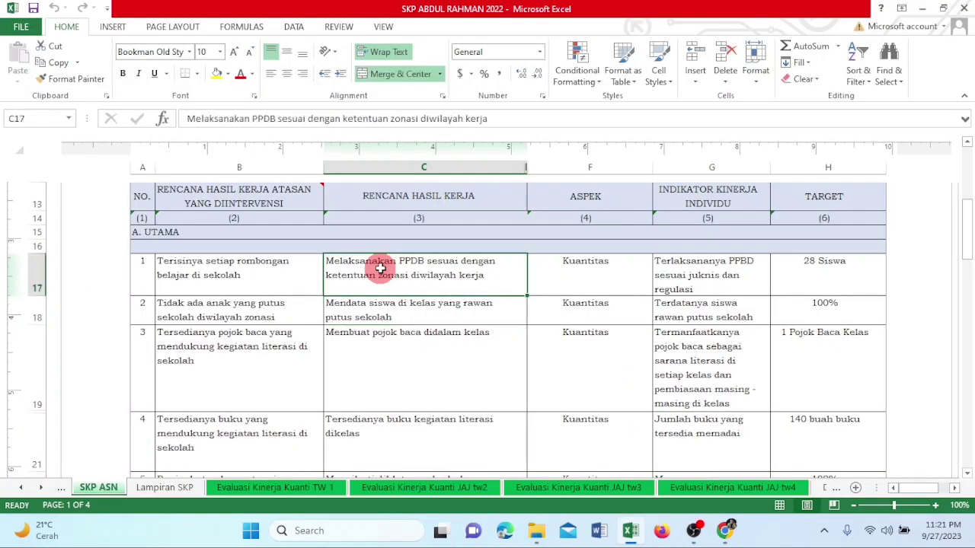
pyautogui.hotkey('ctrl', 'c')
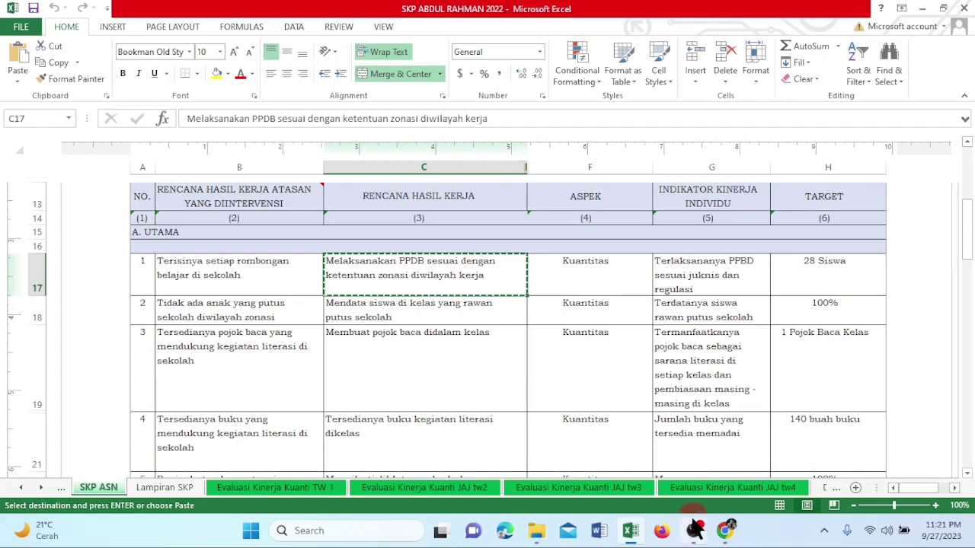
# Switch back to Chrome, paste "Melaksanakan PPDB sesuai dengan ketentuan zonasi diwilayah kerja" as the Rencana Hasil Kerja and save the RHK.
pyautogui.moveTo(731, 535)
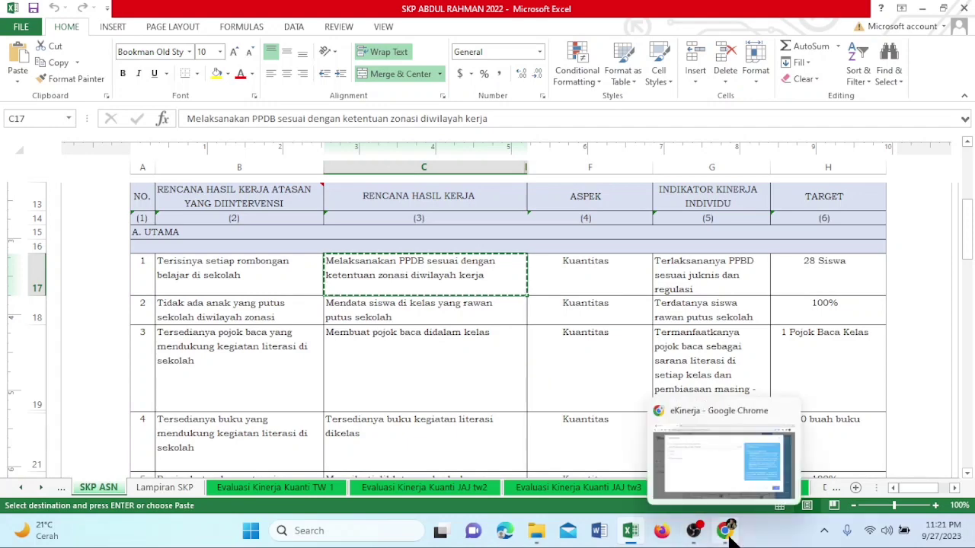
pyautogui.click(729, 533)
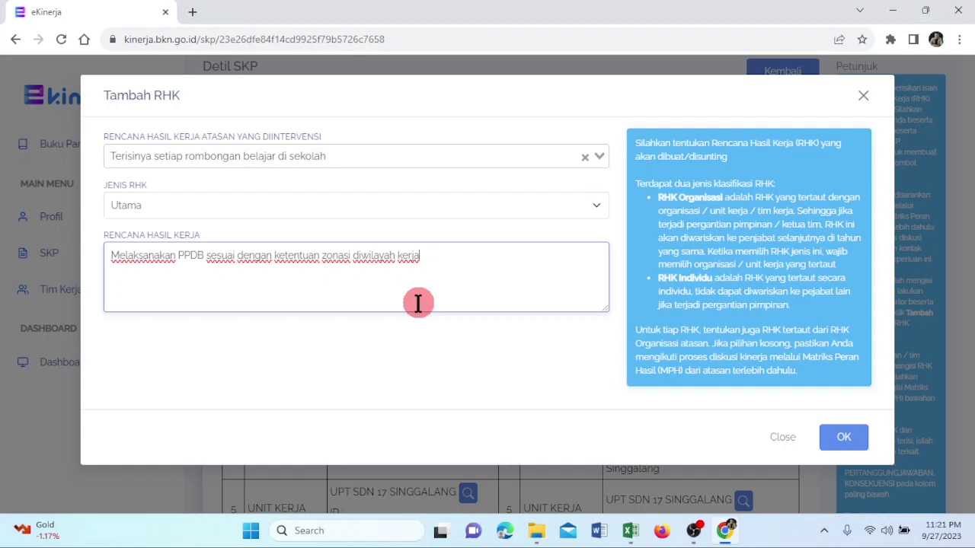
pyautogui.click(845, 438)
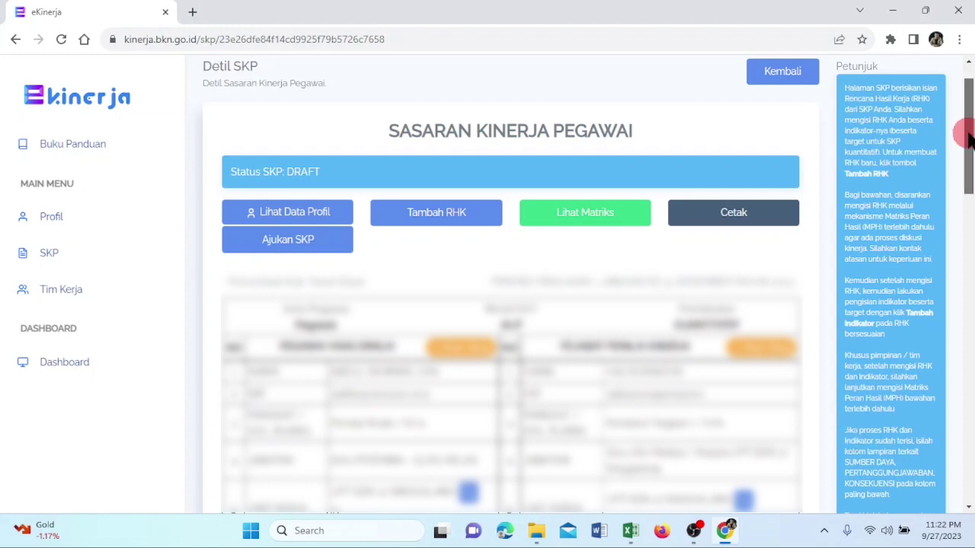
# Start adding an indicator to the first Utama work result and set its Aspek to Kuantitas.
pyautogui.moveTo(969, 137); pyautogui.dragTo(970, 243)
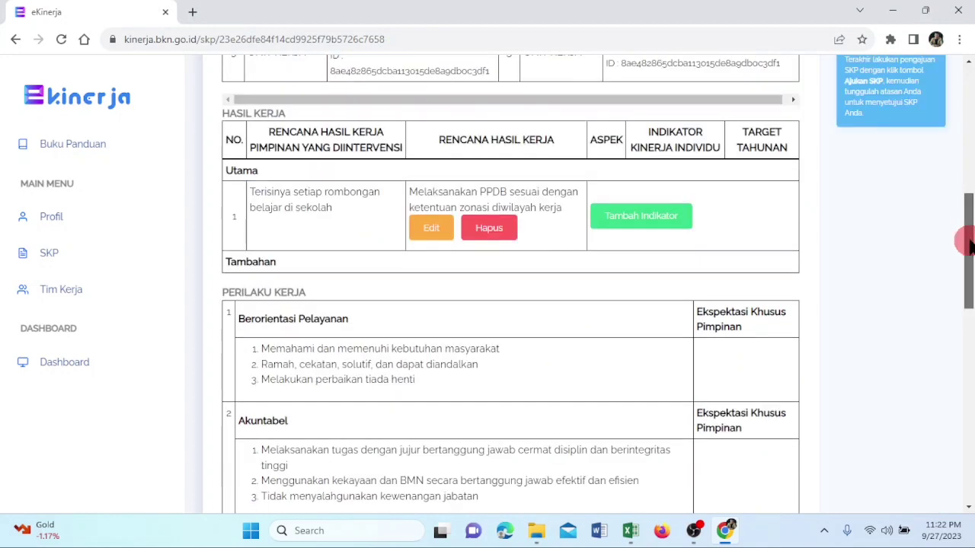
pyautogui.scroll(1, 361, 239)
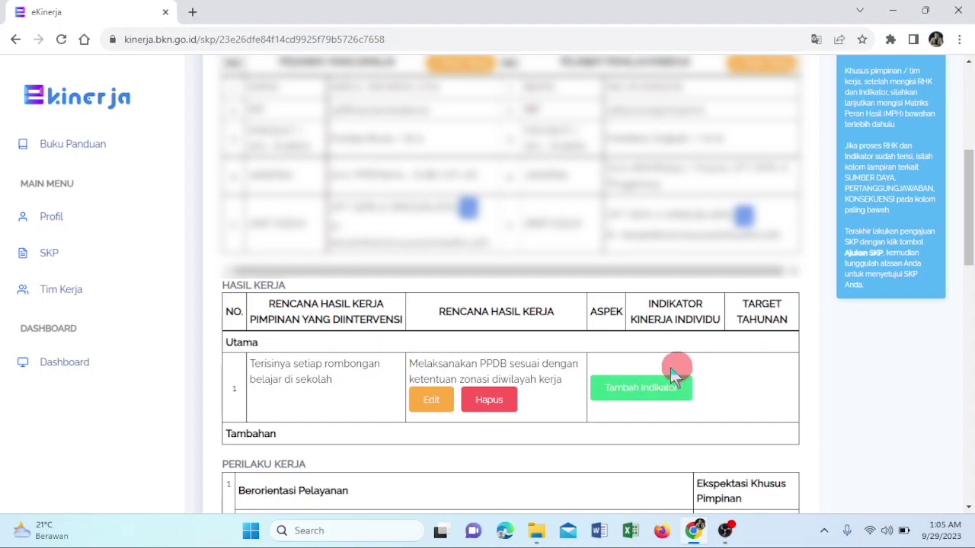
pyautogui.click(631, 389)
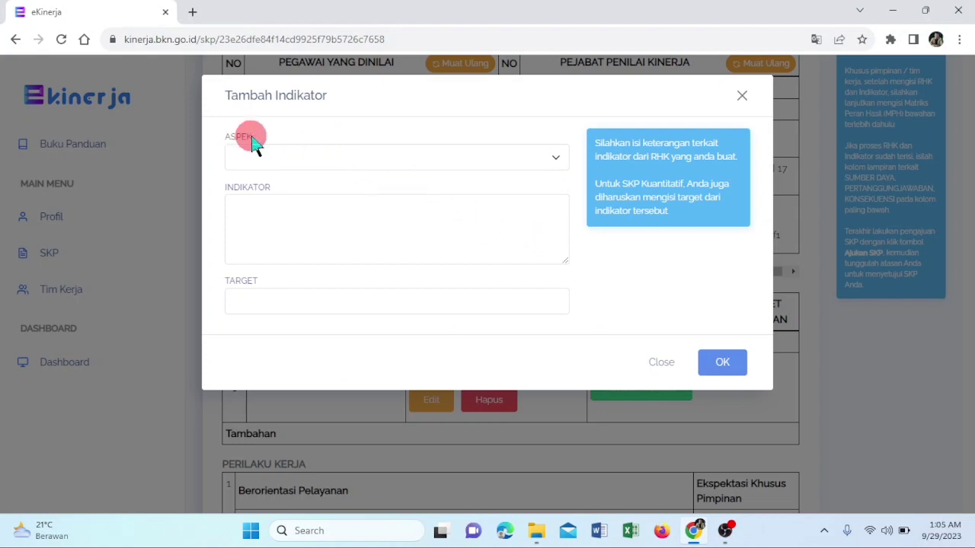
pyautogui.click(313, 158)
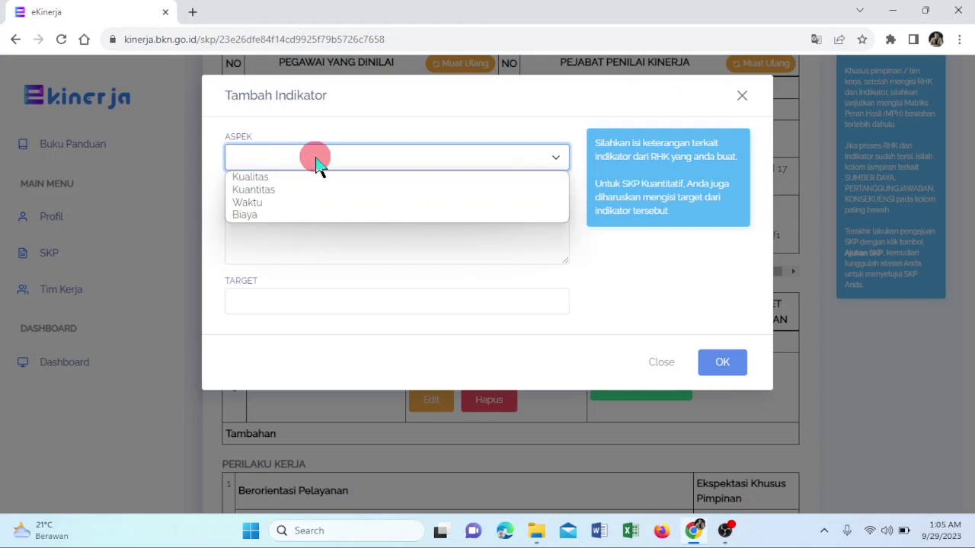
pyautogui.click(278, 190)
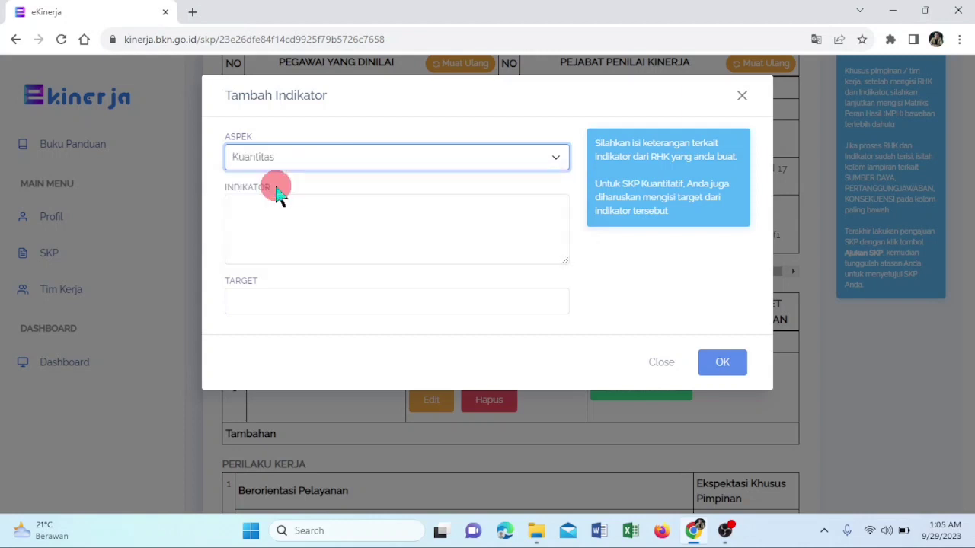
# Enter "Terlaksananya PPDB sesuai dengan juknis dan regulasi" as the Indikator text.
pyautogui.click(256, 204)
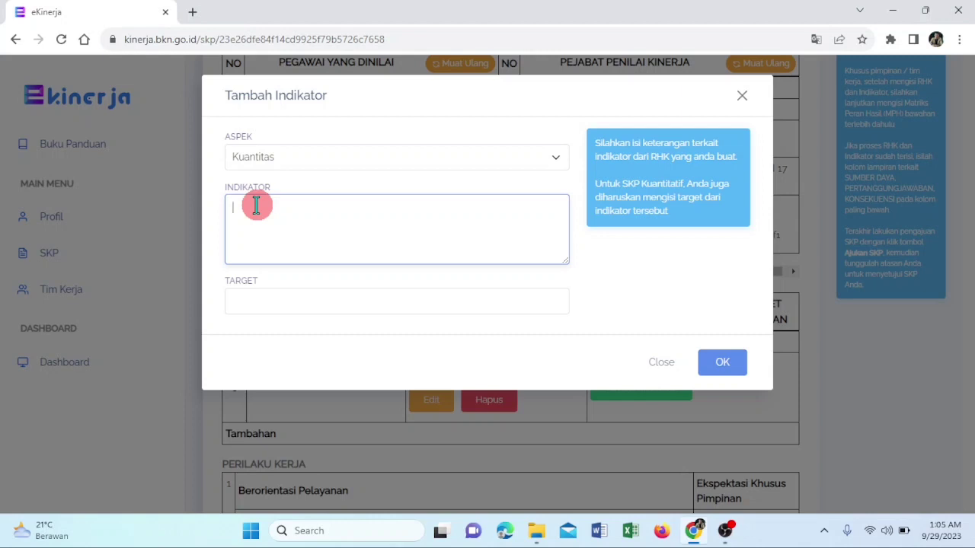
pyautogui.write('Terlaksanan')
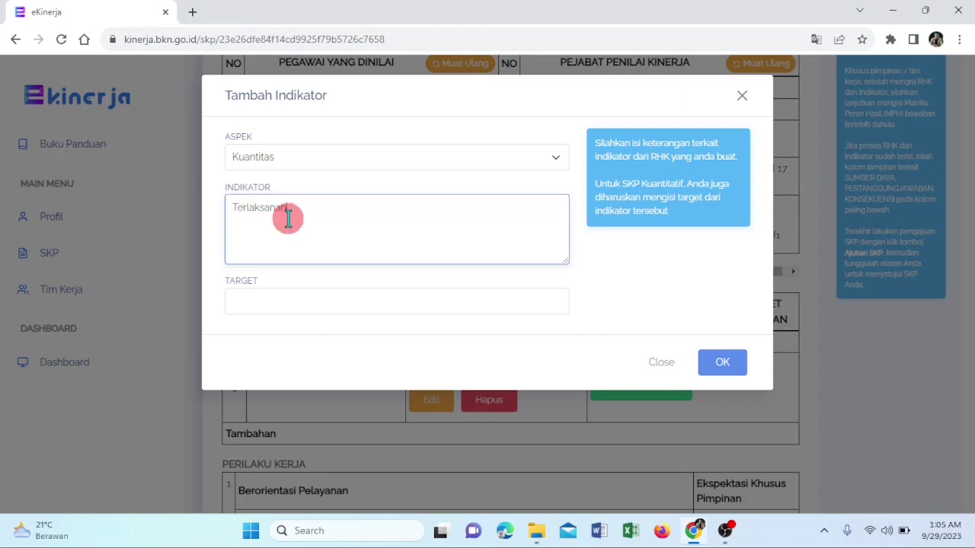
pyautogui.write('ya lPPDB sesu')
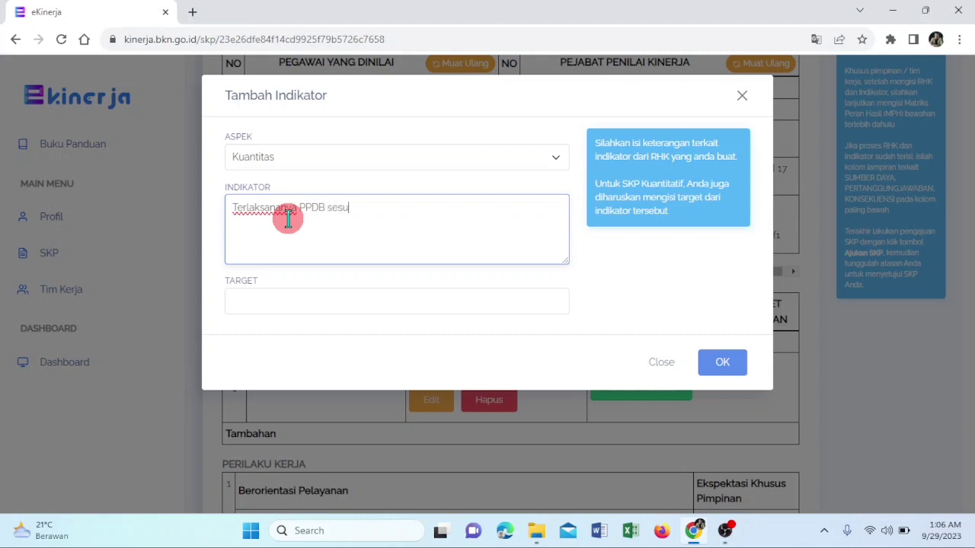
pyautogui.write('ai dengan juknis dan regulasi')
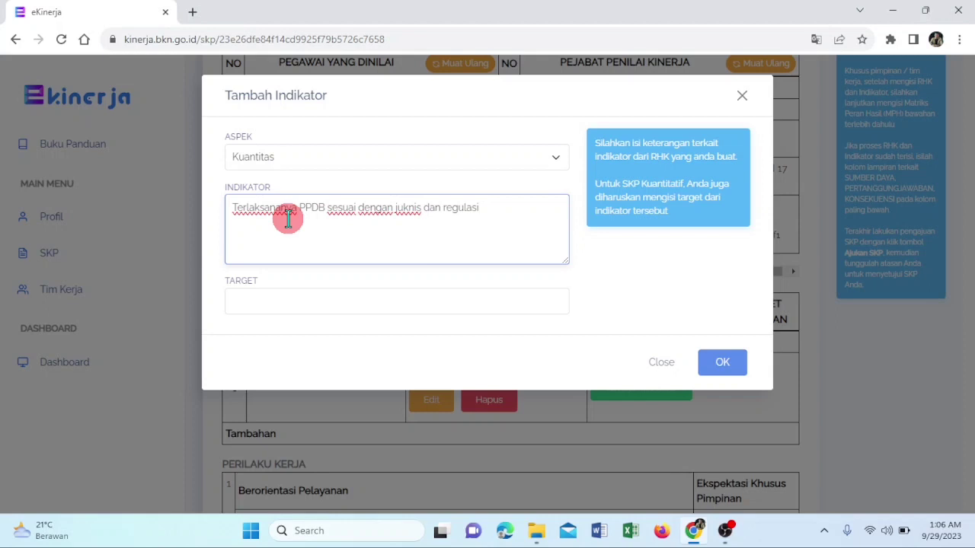
pyautogui.click(618, 274)
# Set the indicator's Target to "1 Laporan" and save the indicator.
pyautogui.click(297, 302)
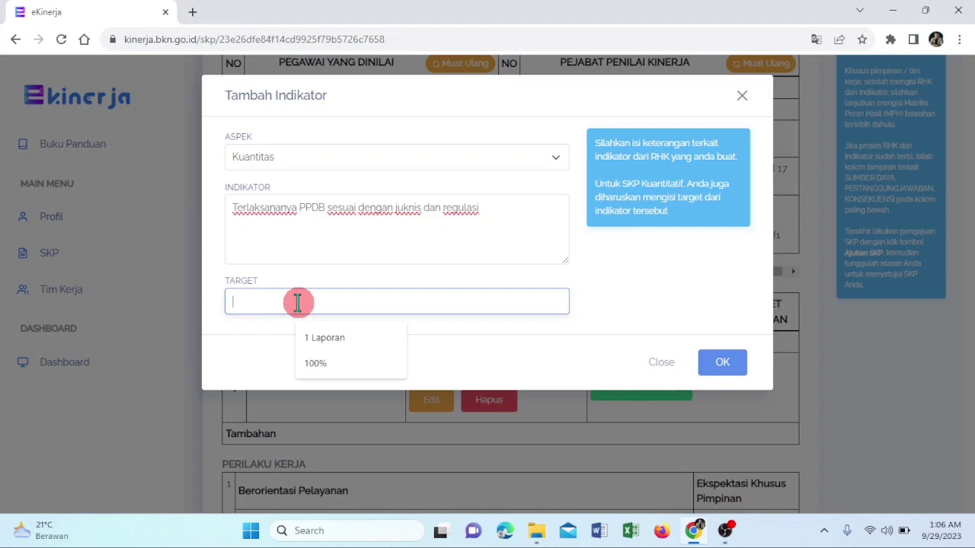
pyautogui.click(338, 341)
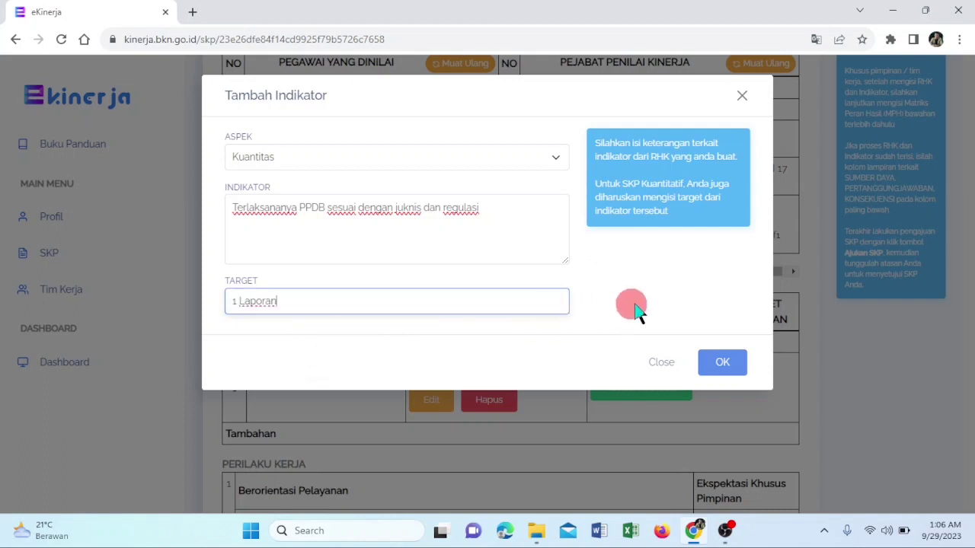
pyautogui.click(720, 367)
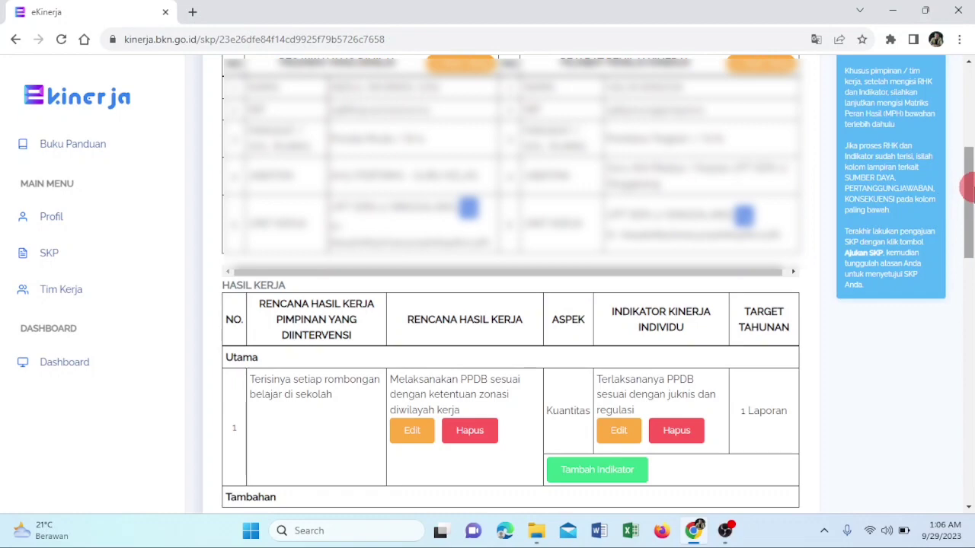
pyautogui.moveTo(967, 186); pyautogui.dragTo(967, 206)
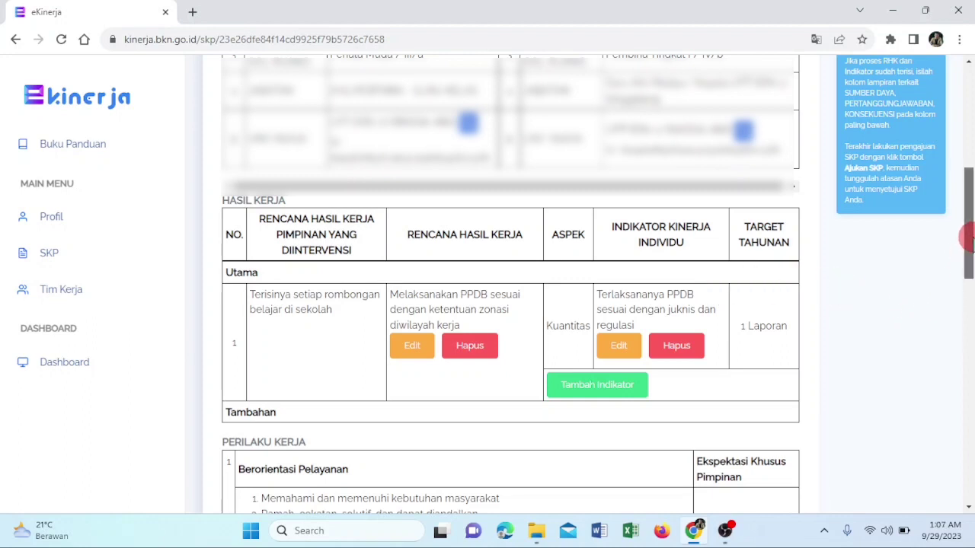
pyautogui.moveTo(964, 253); pyautogui.dragTo(965, 148)
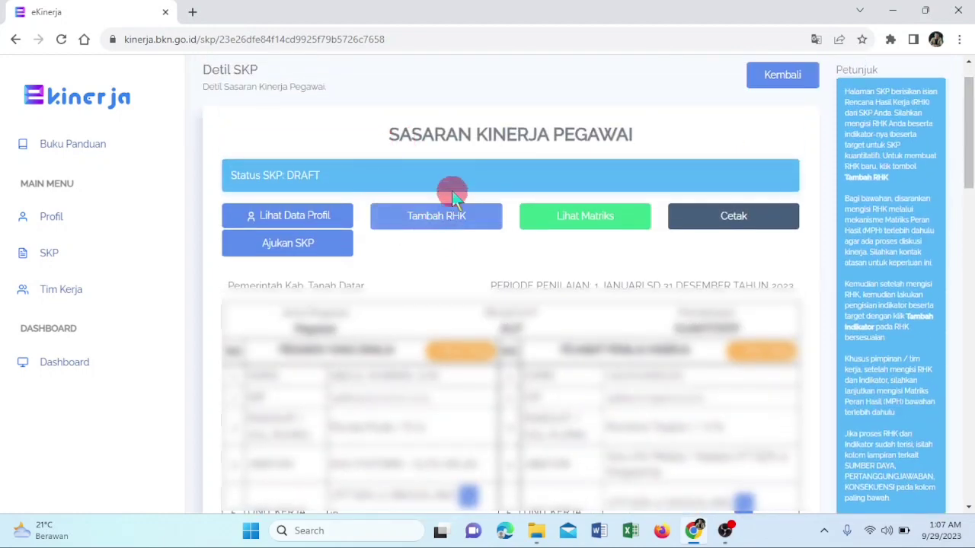
# Start a new RHK intervening on "Tidak adanya siswa yang putus sekolah di zonasi sekolah" and set its Jenis RHK to Utama.
pyautogui.click(421, 225)
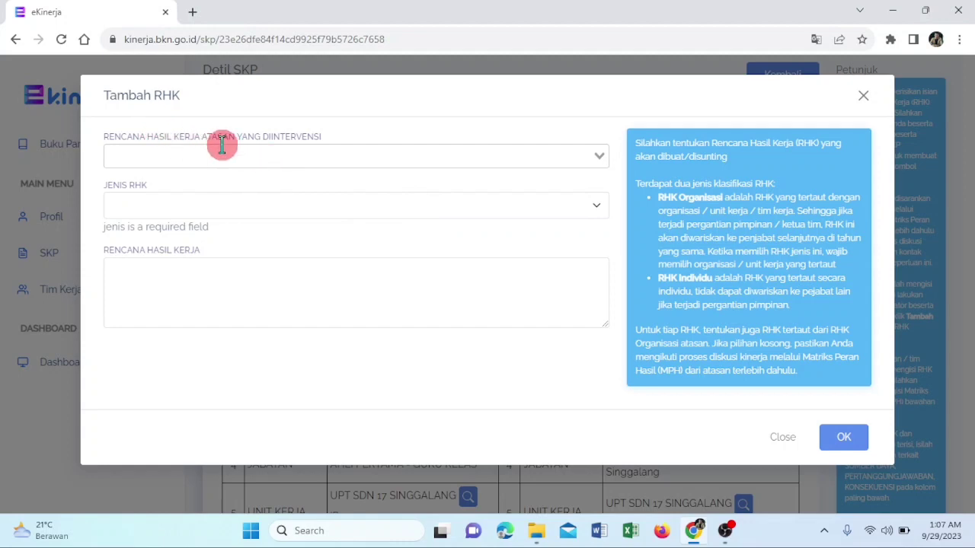
pyautogui.click(498, 159)
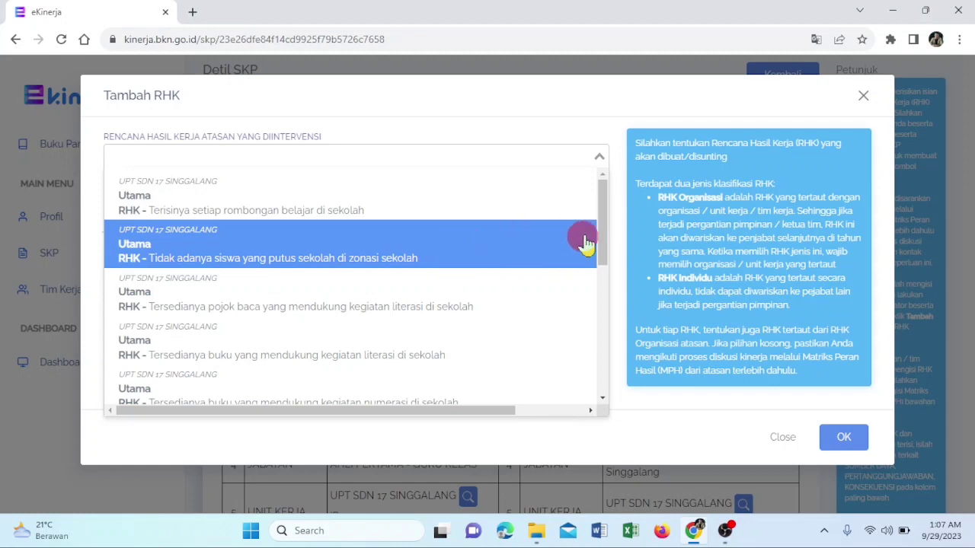
pyautogui.moveTo(602, 224)
pyautogui.mouseDown()
pyautogui.moveTo(606, 329)
pyautogui.moveTo(598, 205)
pyautogui.mouseUp()
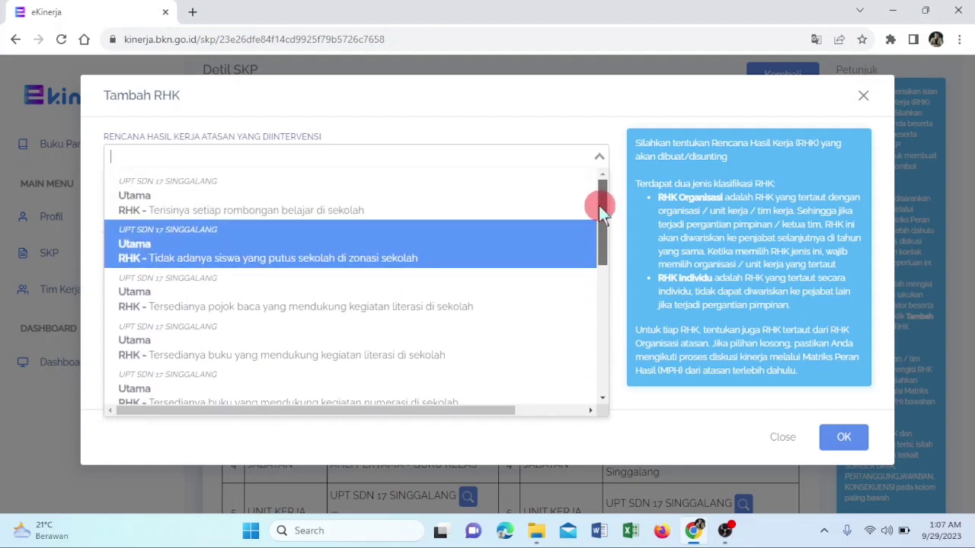
pyautogui.click(252, 246)
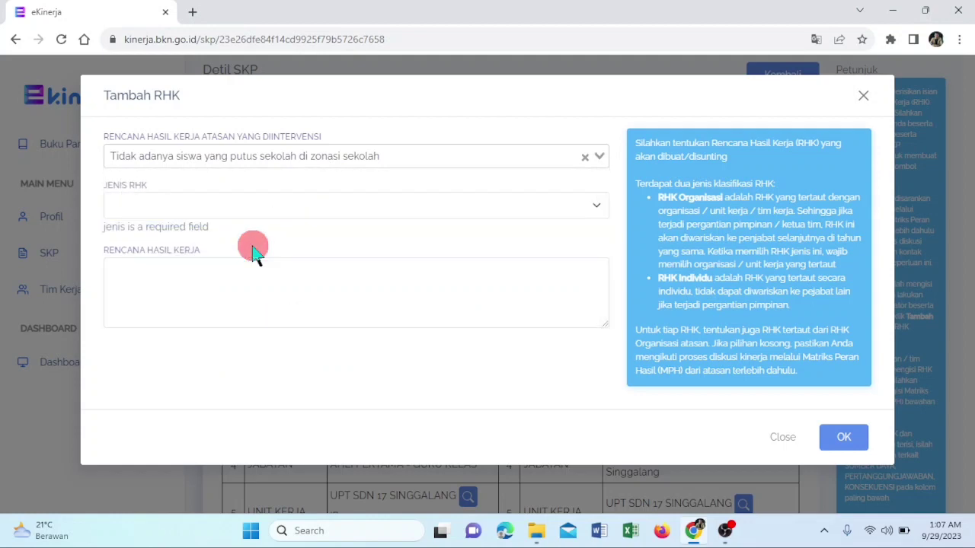
pyautogui.click(171, 207)
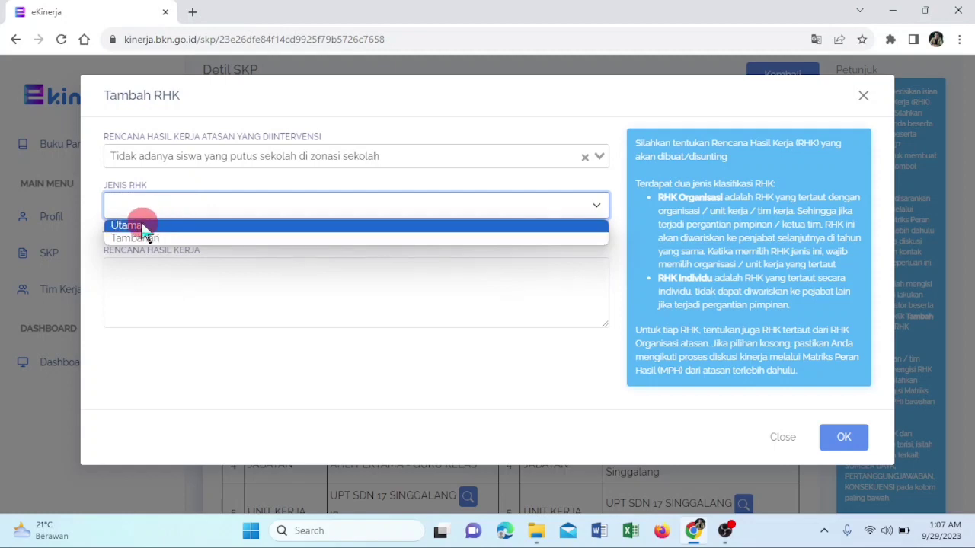
pyautogui.click(145, 229)
# Enter "Mendata siswa di kelas yang rawan putus sekolah" as the Rencana Hasil Kerja and save the RHK.
pyautogui.click(141, 265)
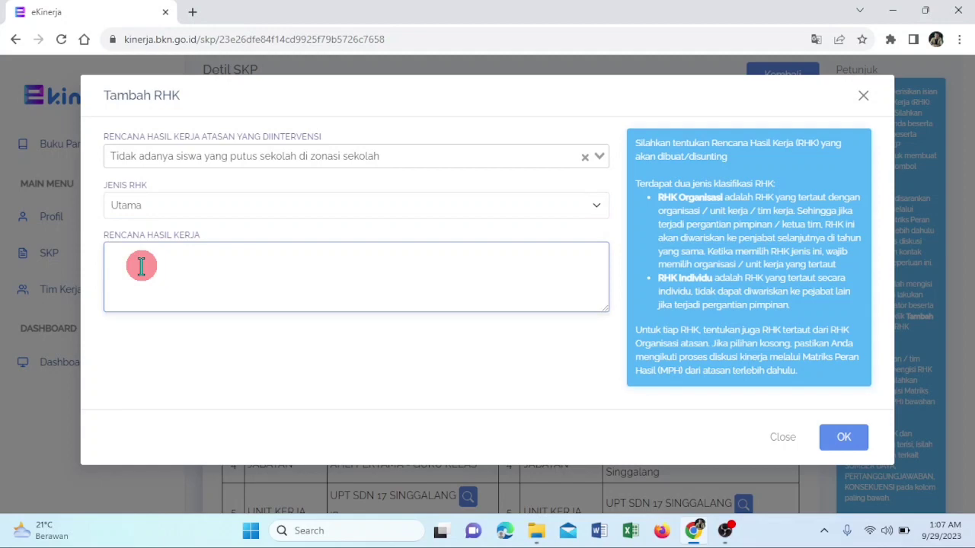
pyautogui.write('Mendata siswa ')
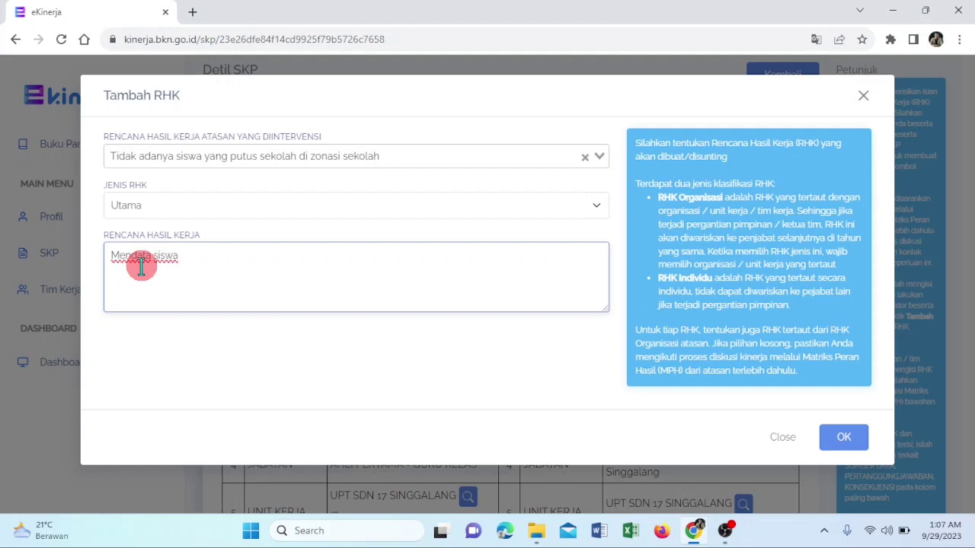
pyautogui.write('di kelas yang raw')
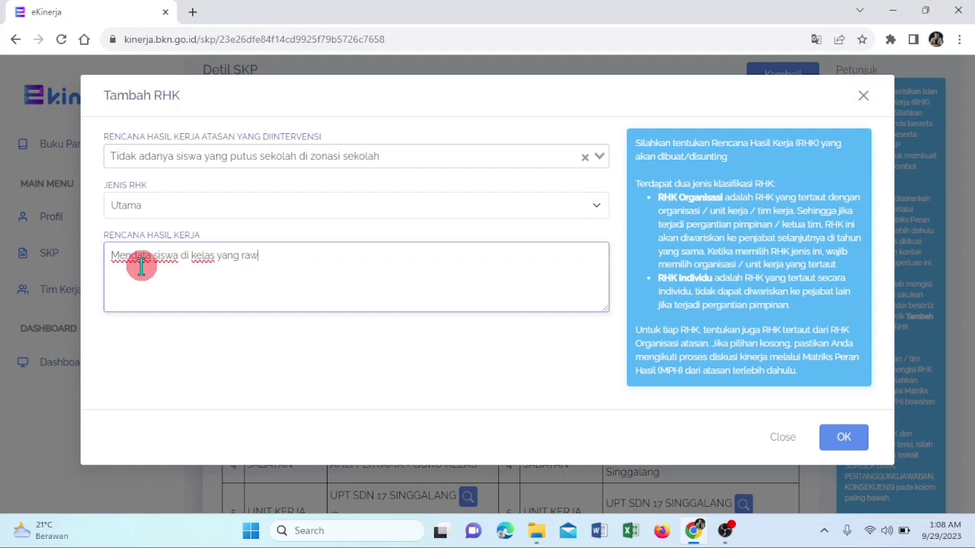
pyautogui.write('an putus sekolah')
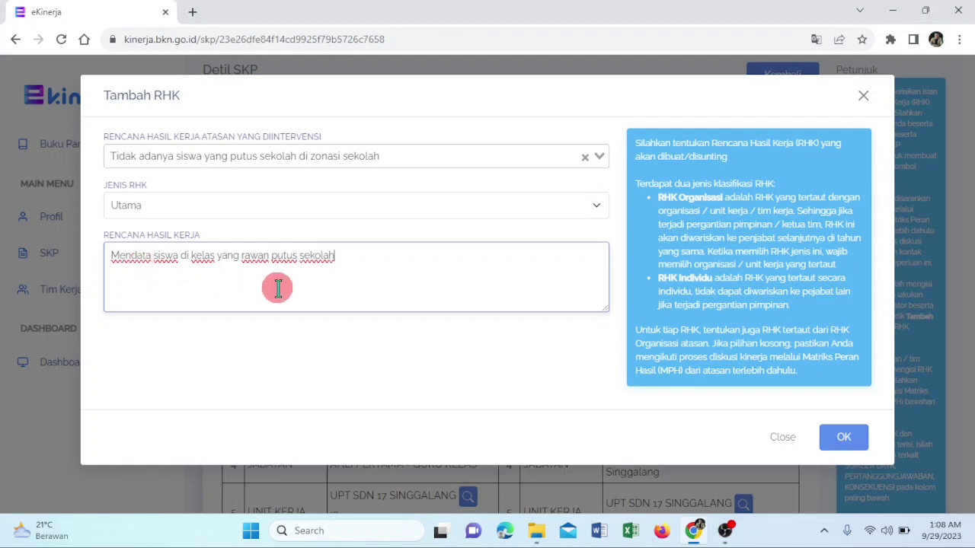
pyautogui.click(383, 355)
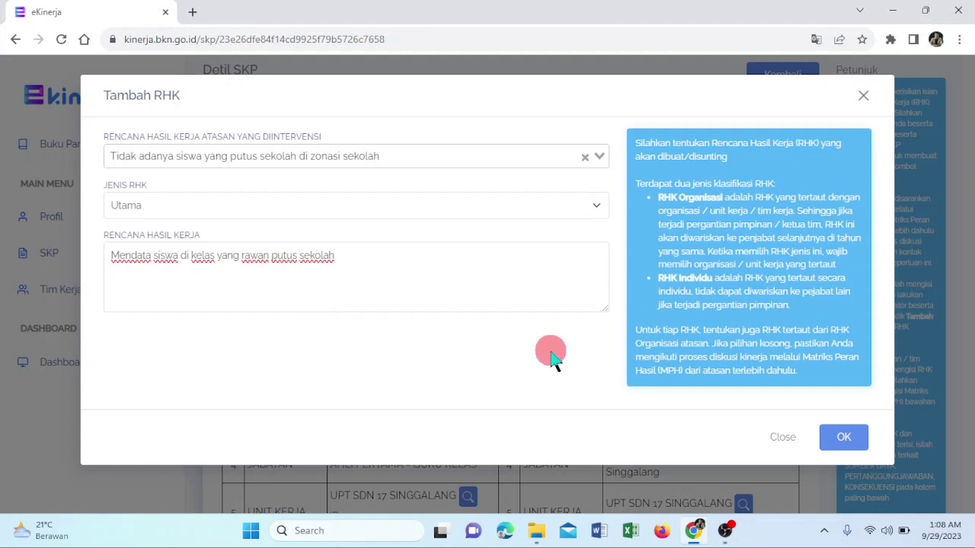
pyautogui.click(841, 439)
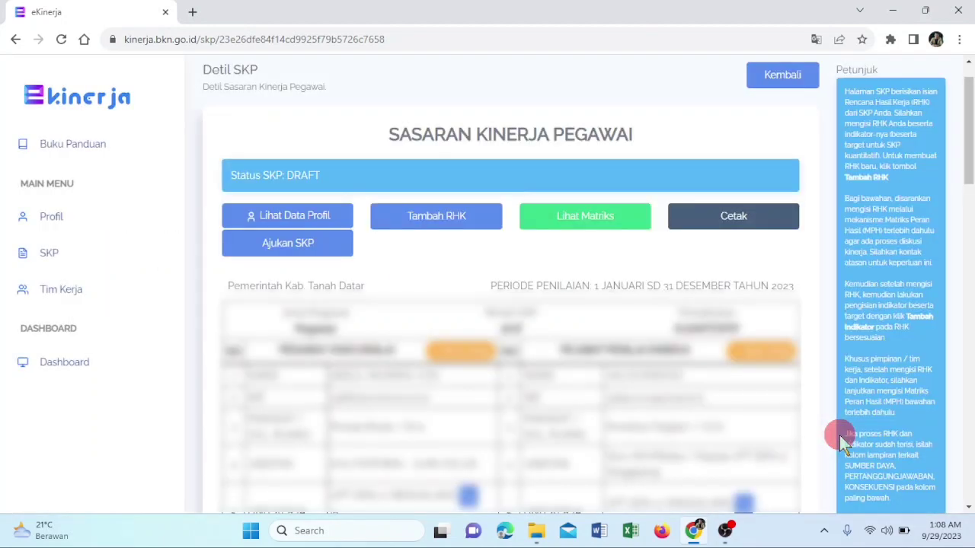
# Start adding an indicator to the second Utama work result and set its Aspek to Kuantitas.
pyautogui.moveTo(969, 138); pyautogui.dragTo(970, 244)
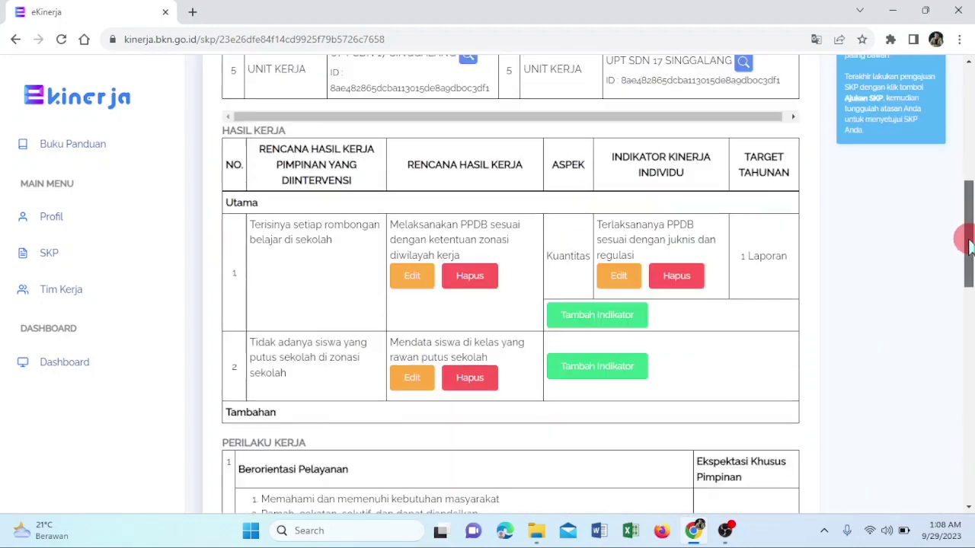
pyautogui.click(577, 342)
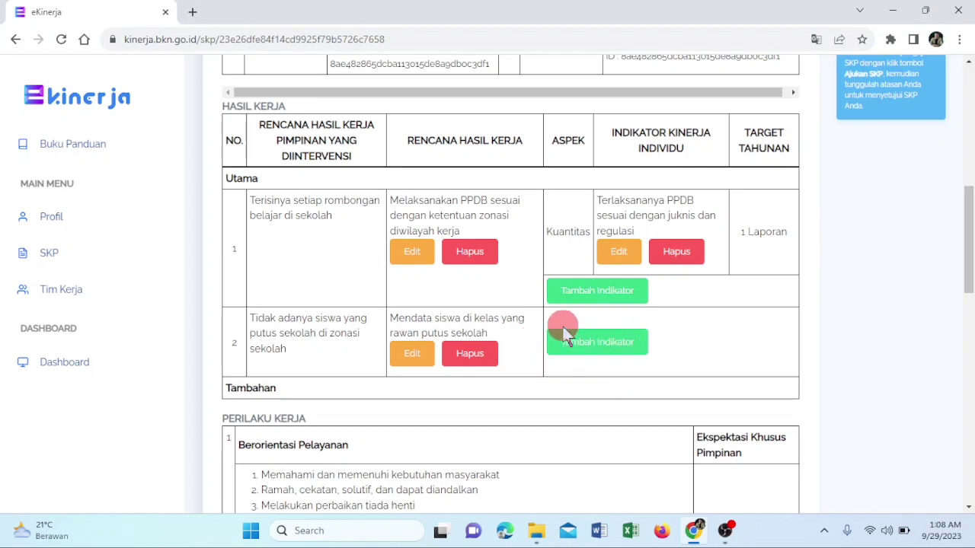
pyautogui.click(609, 346)
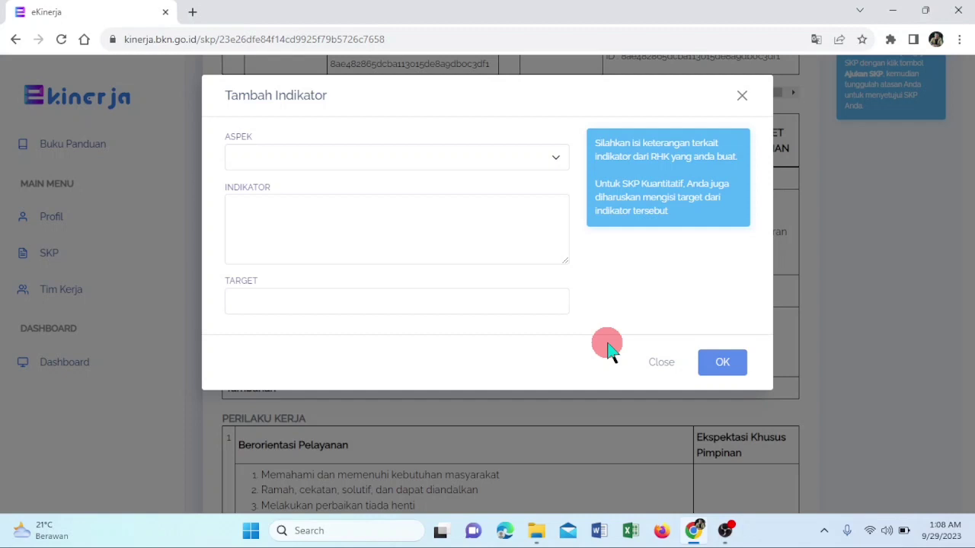
pyautogui.click(360, 161)
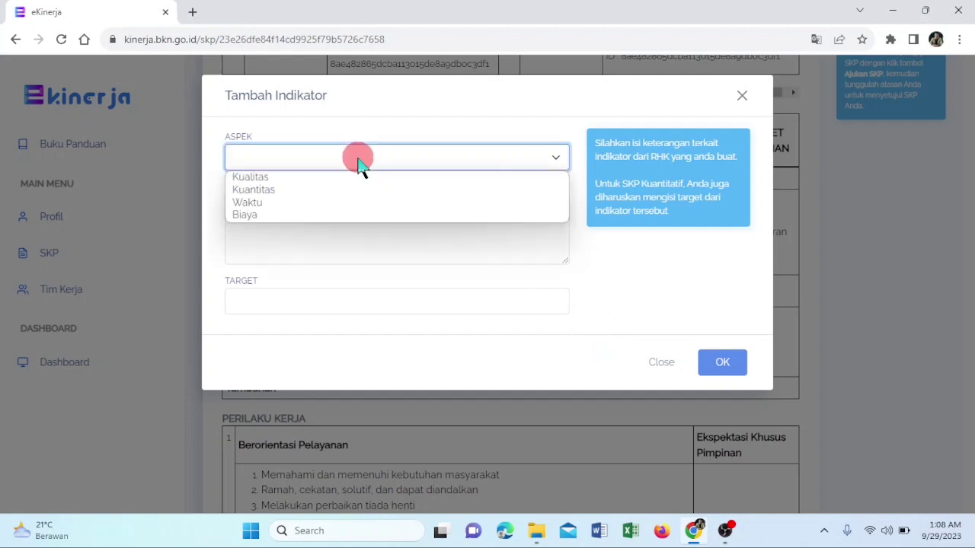
pyautogui.click(302, 192)
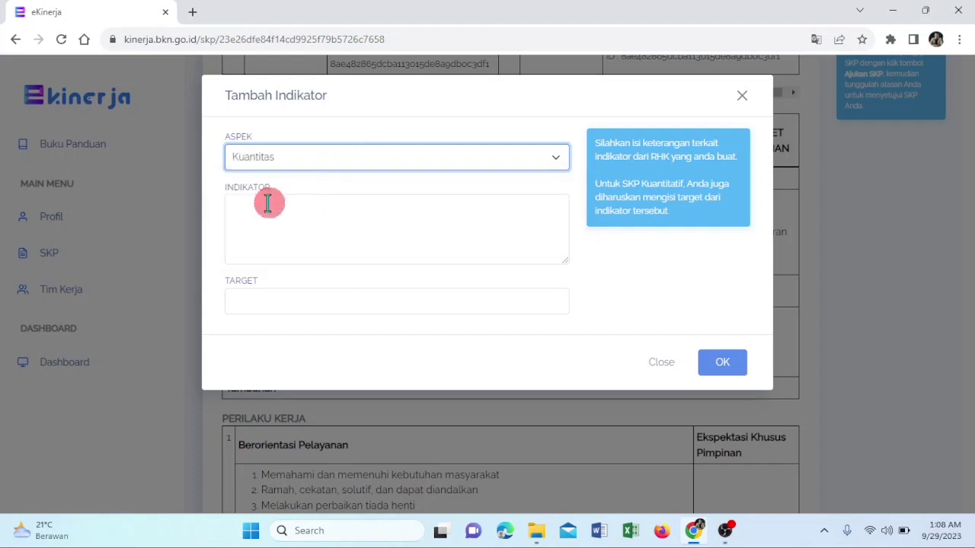
# Enter "Terdatanya siswa rawan putus sekolah" as the Indikator, set the Target to 100% and save the indicator.
pyautogui.click(268, 202)
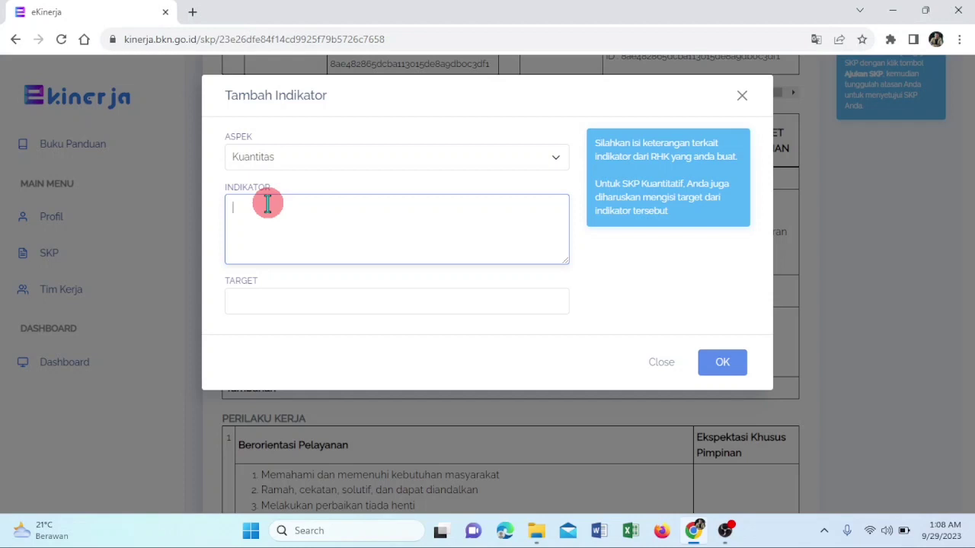
pyautogui.write('Terdatanya siswa ')
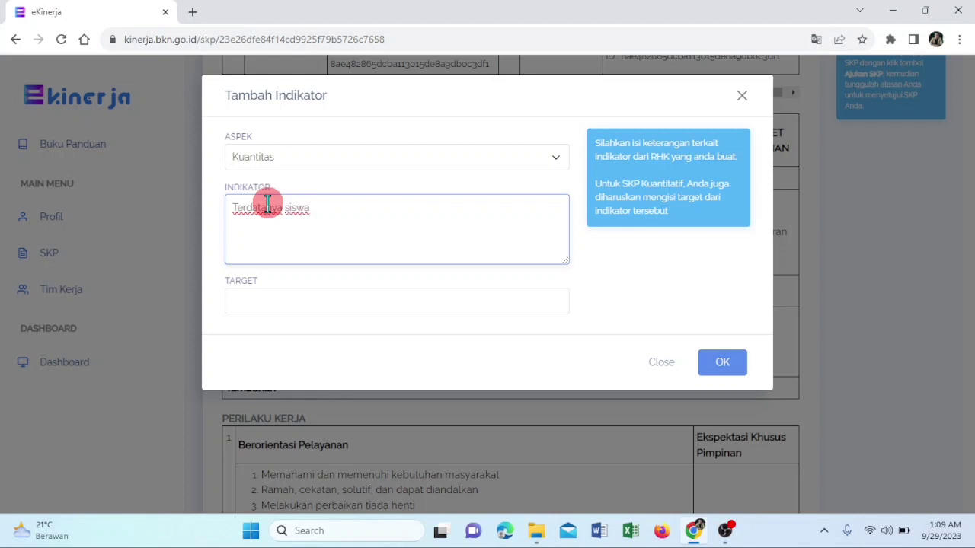
pyautogui.write('rawan putus sekolah')
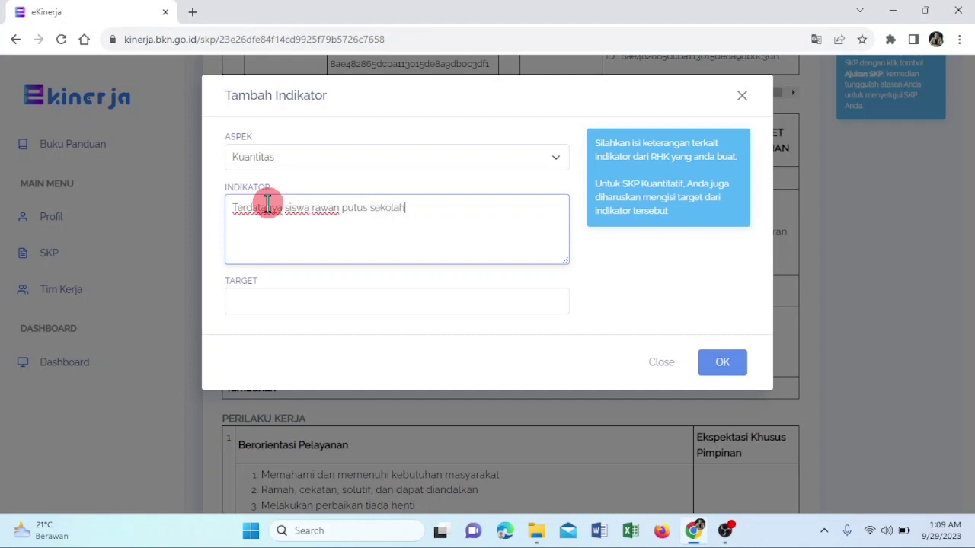
pyautogui.click(282, 296)
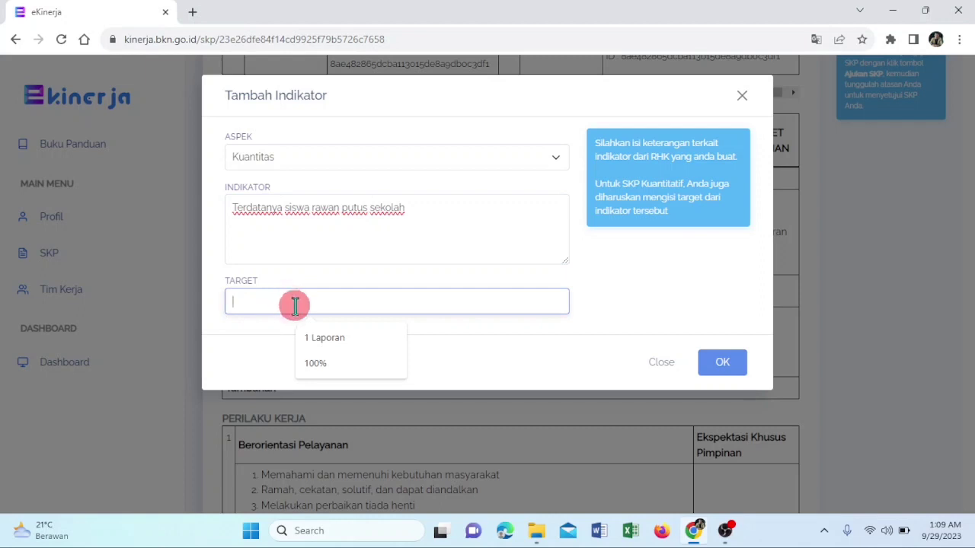
pyautogui.click(318, 364)
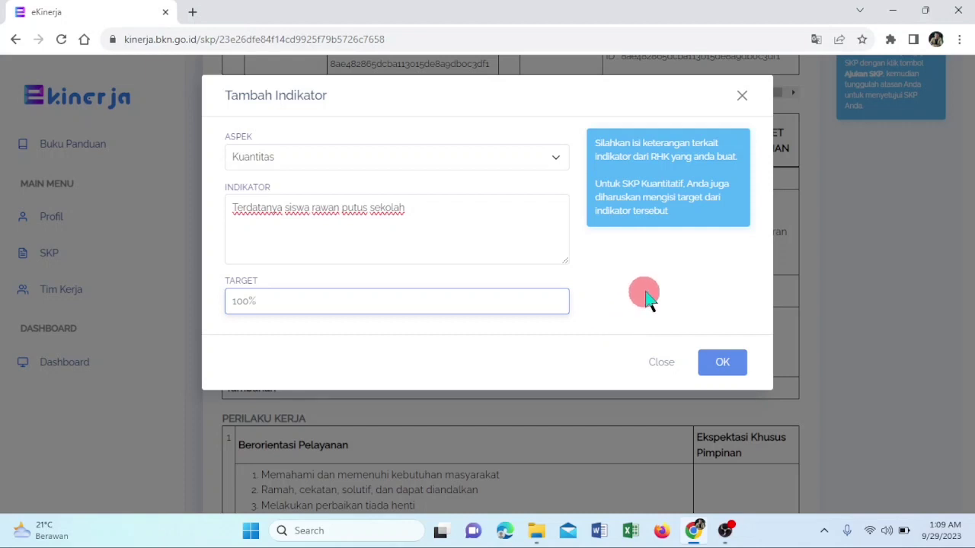
pyautogui.click(721, 364)
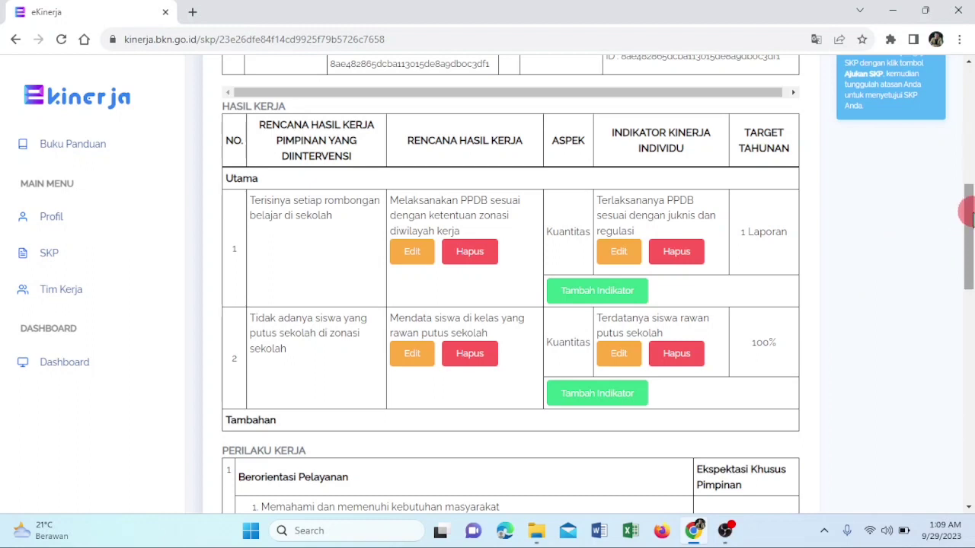
# Start another RHK intervening on "Tersedianya pojok baca yang mendukung kegiatan literasi di sekolah" and set its Jenis RHK to Utama.
pyautogui.scroll(-1, 969, 238)
pyautogui.moveTo(970, 238); pyautogui.dragTo(968, 110)
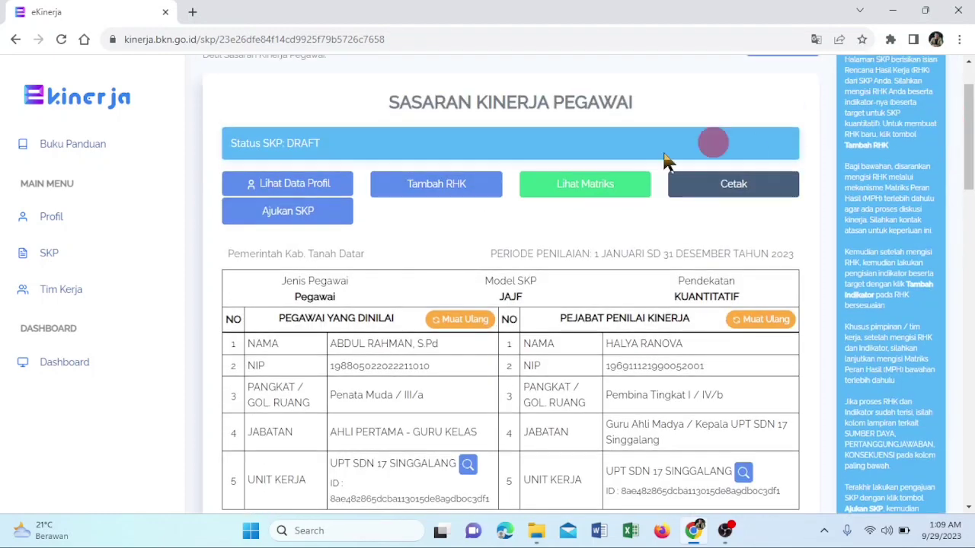
pyautogui.click(442, 187)
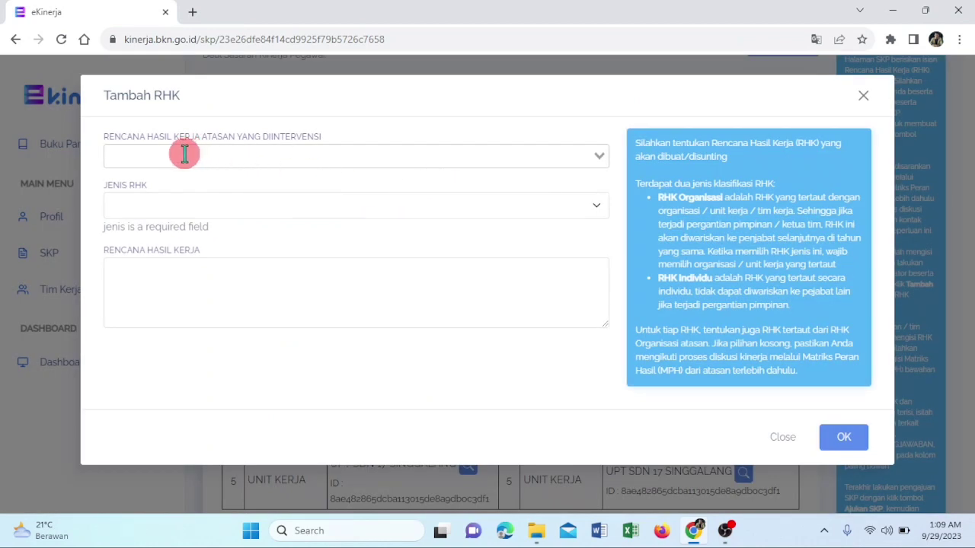
pyautogui.click(262, 157)
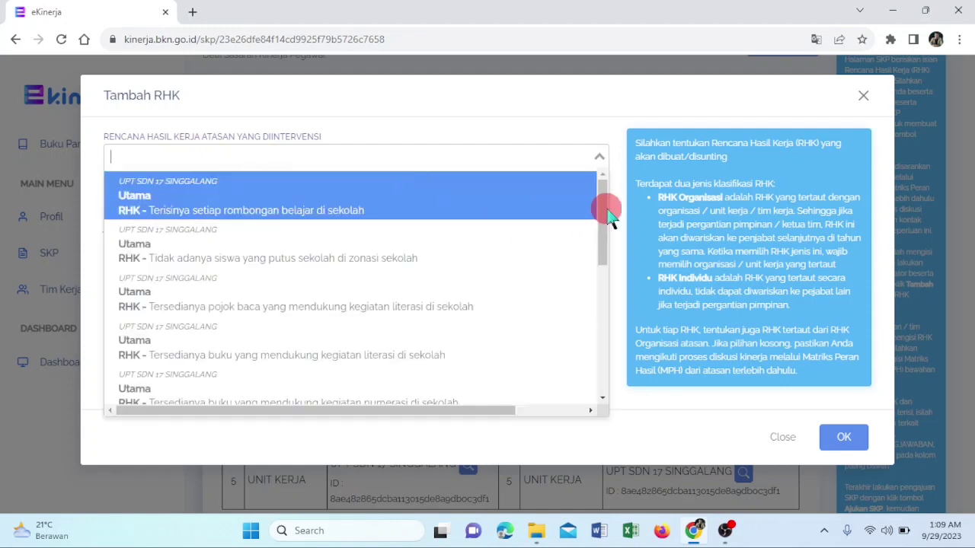
pyautogui.moveTo(609, 217); pyautogui.dragTo(605, 253)
pyautogui.click(348, 229)
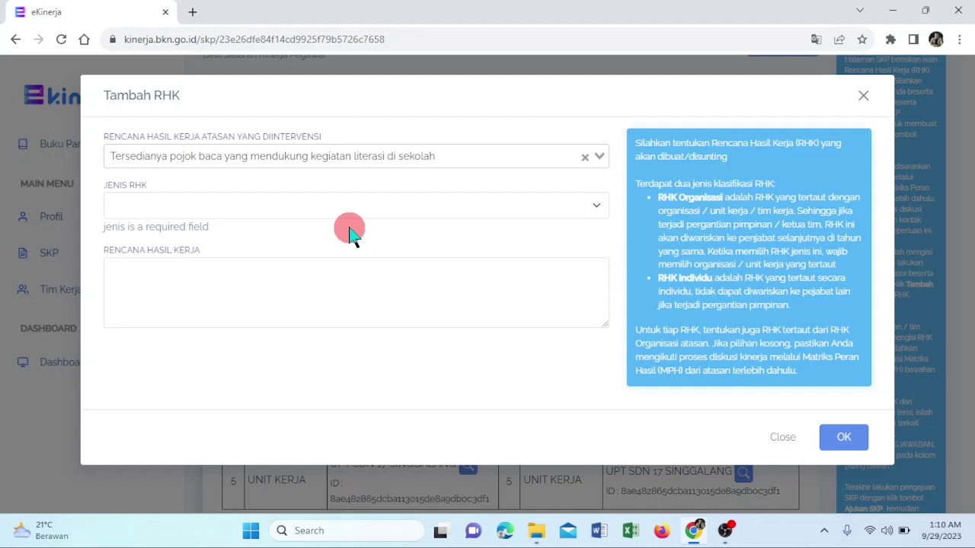
pyautogui.click(276, 206)
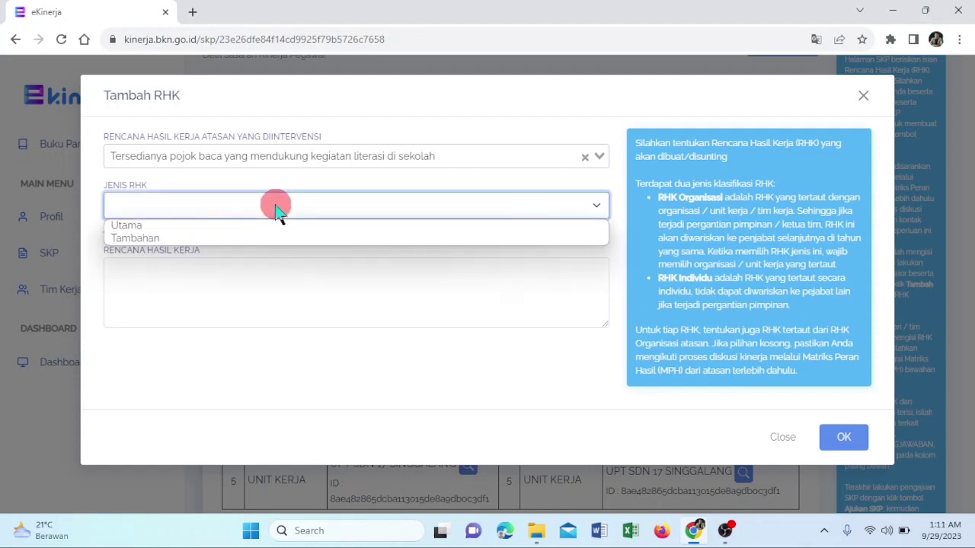
pyautogui.click(169, 225)
# Enter "Membuat pojok baca di setiap kelas" as the Rencana Hasil Kerja and save the RHK.
pyautogui.click(153, 257)
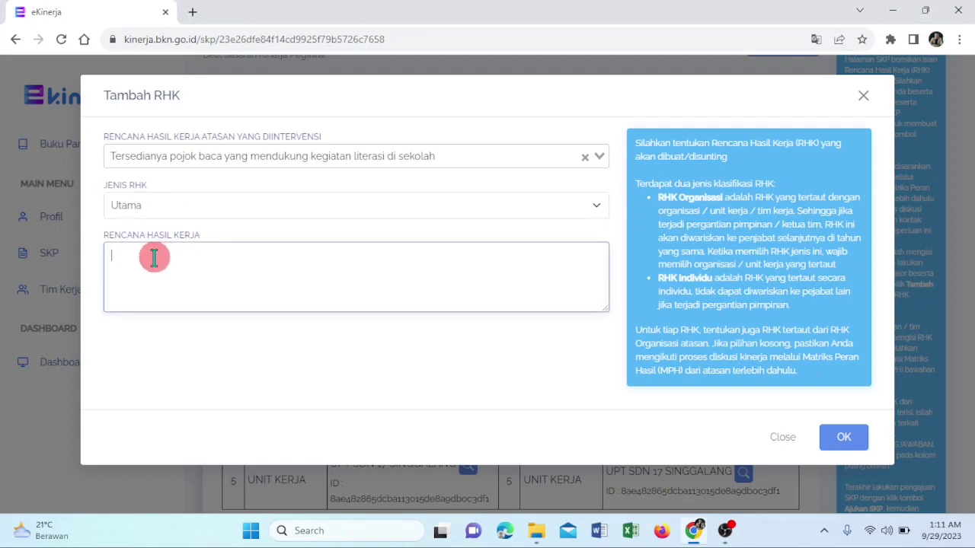
pyautogui.write('Membuat pojok baca ')
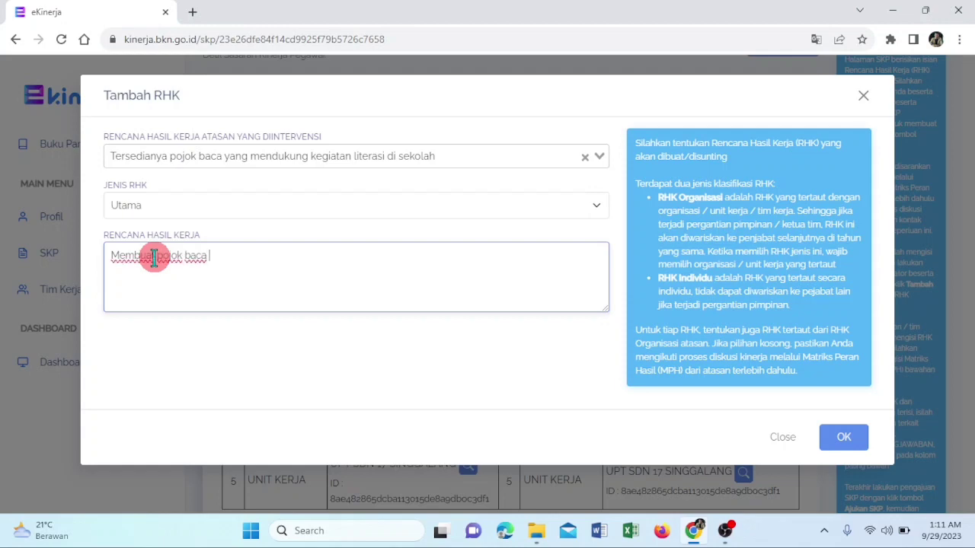
pyautogui.write('di setiap kelas')
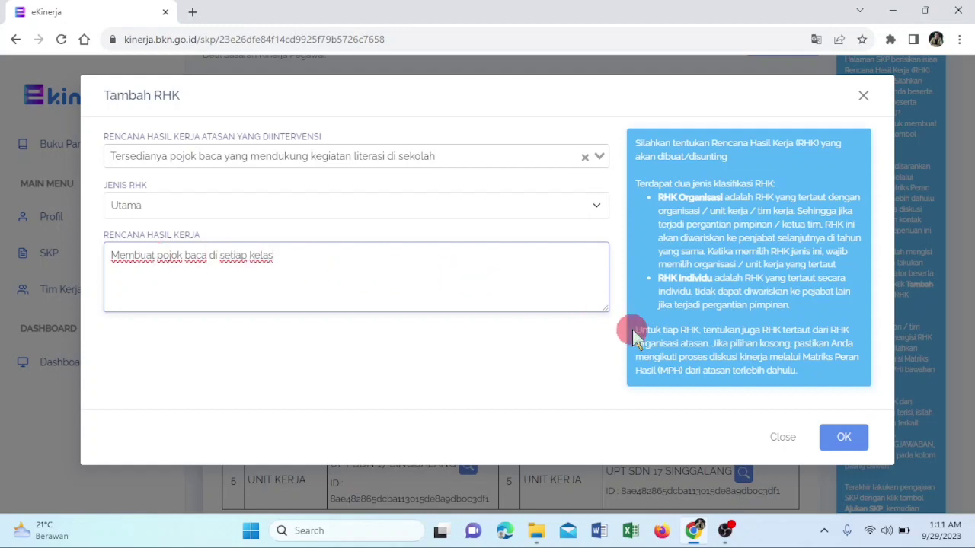
pyautogui.click(843, 440)
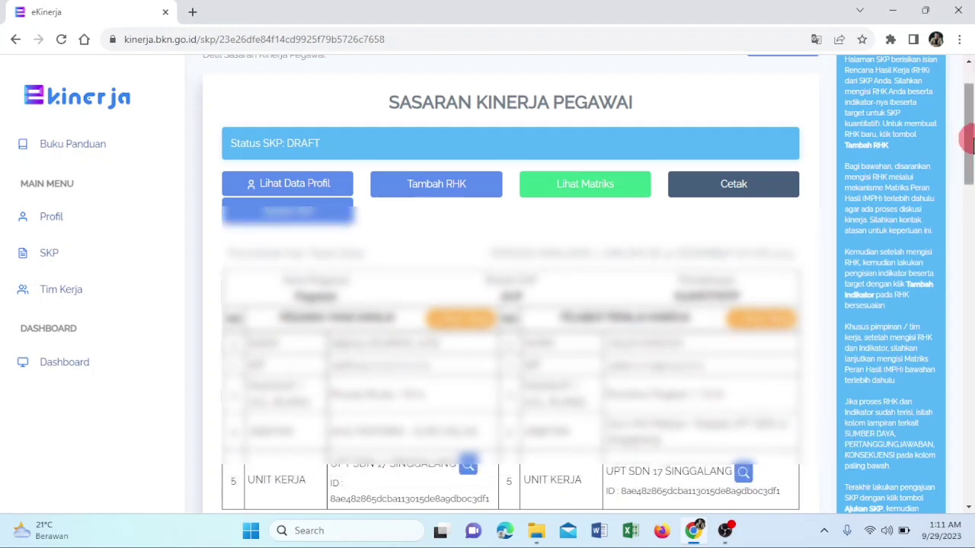
# Start adding an indicator to the third Utama work result and set its Aspek to Kuantitas.
pyautogui.moveTo(966, 84); pyautogui.dragTo(969, 255)
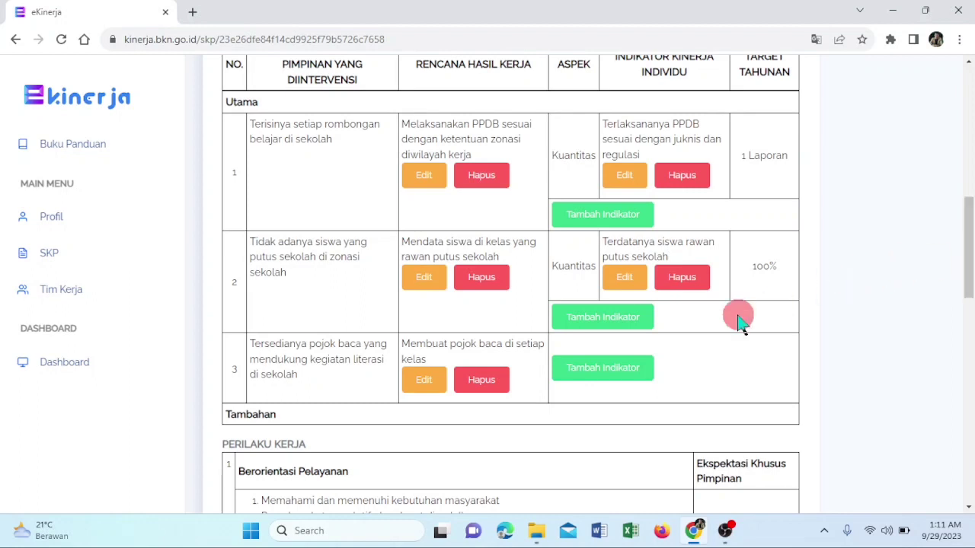
pyautogui.click(588, 373)
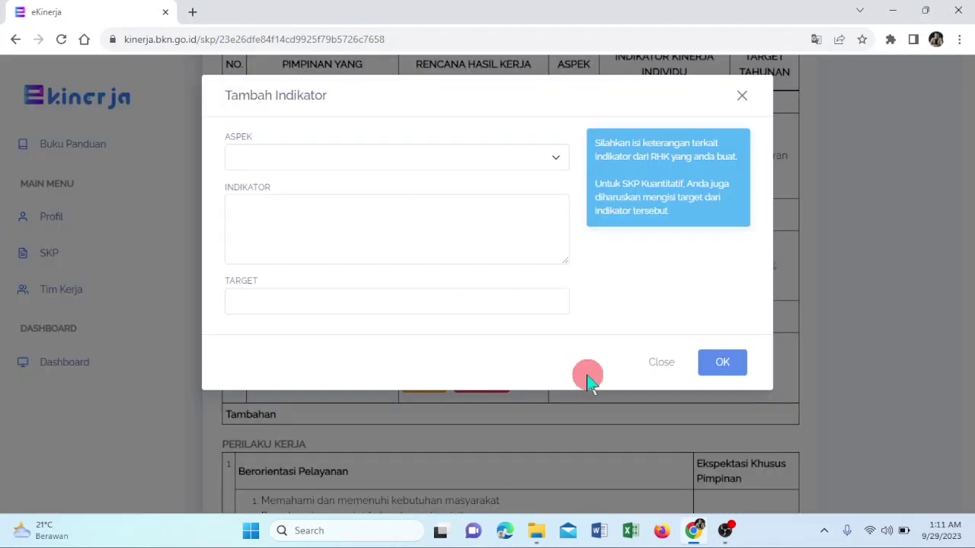
pyautogui.click(444, 162)
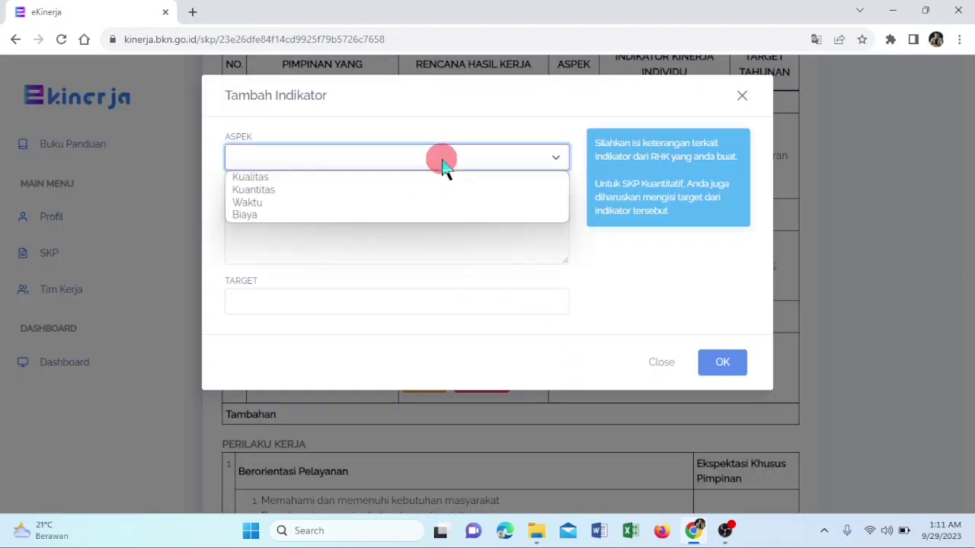
pyautogui.click(387, 191)
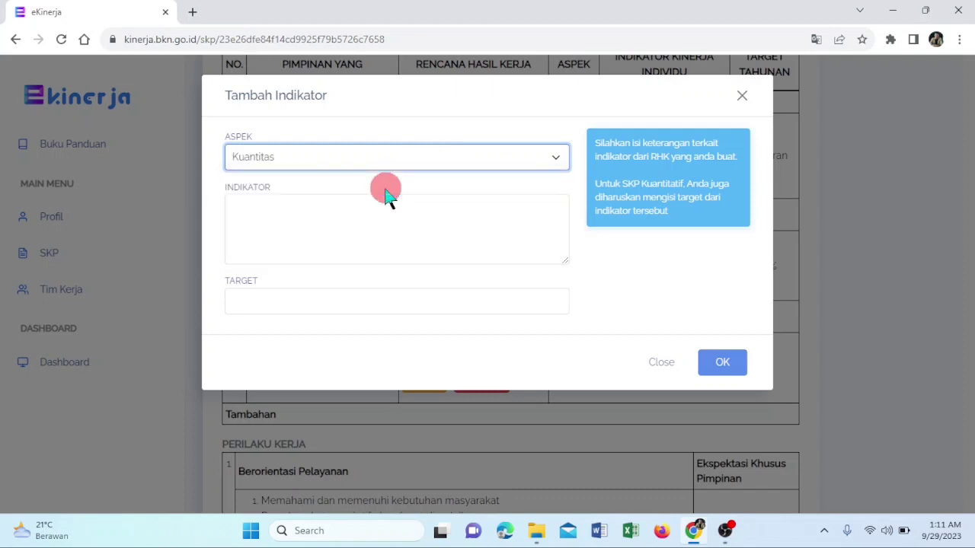
# Enter "Termanfaatkannya pojok baca sebagai sarana literasi di setiap kelas" as the Indikator of the new indicator.
pyautogui.click(334, 214)
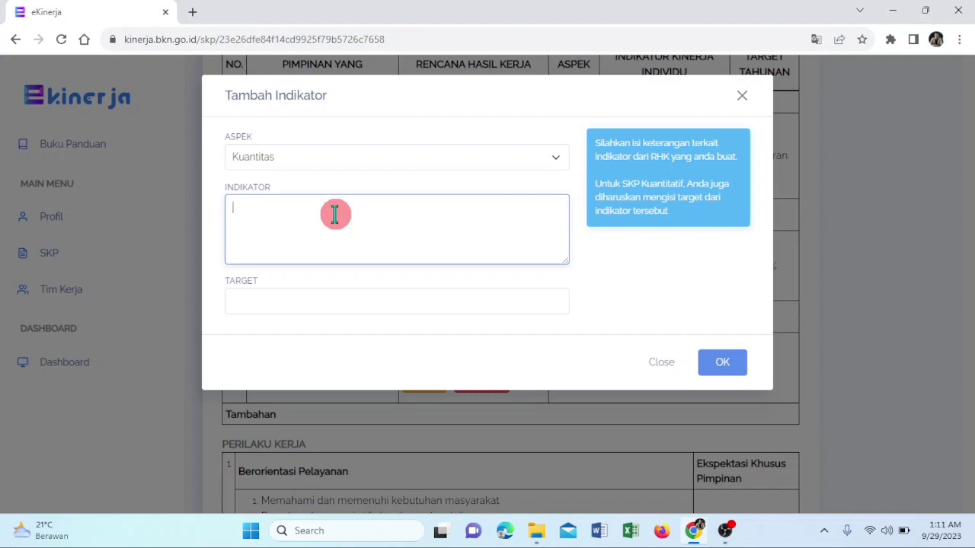
pyautogui.write('Termanfaatkannya pojok b')
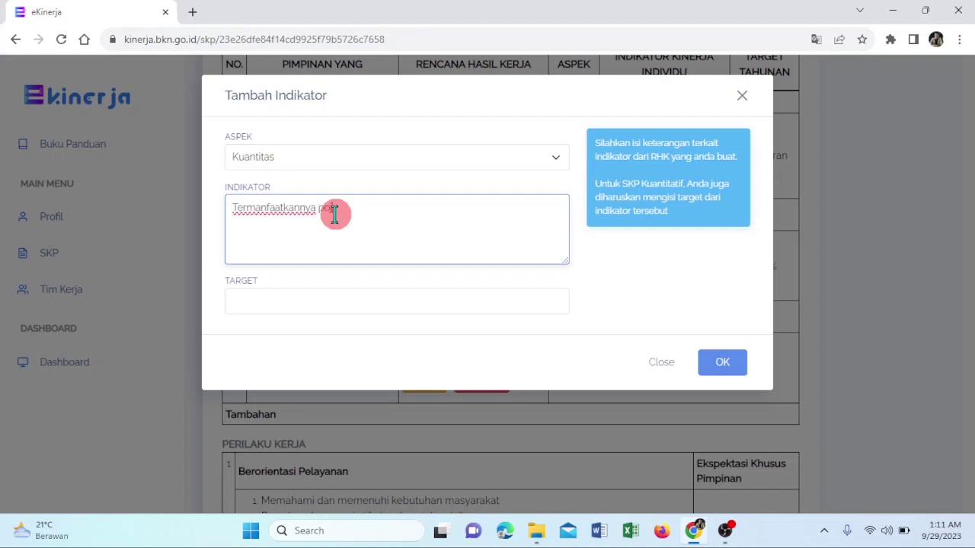
pyautogui.write('aca sebagai sa')
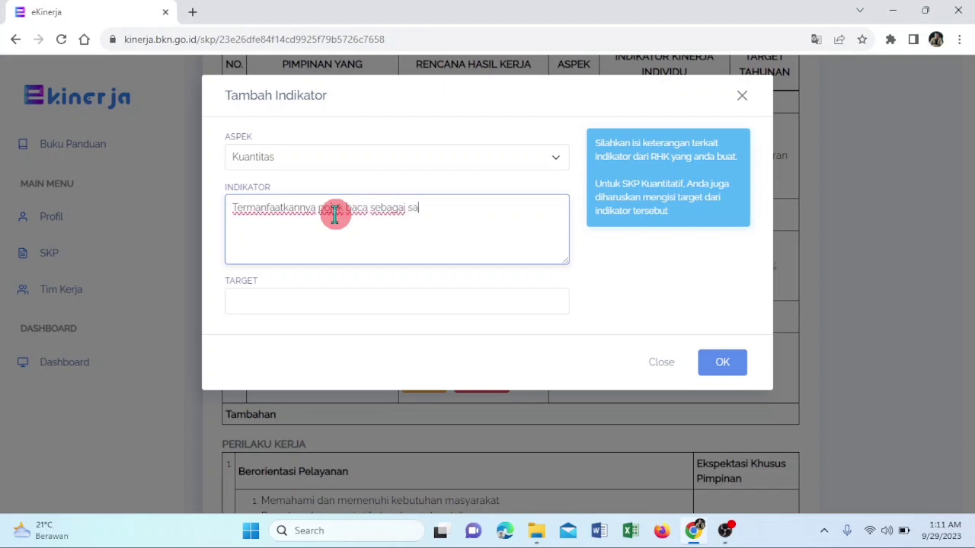
pyautogui.write('rana literasi ')
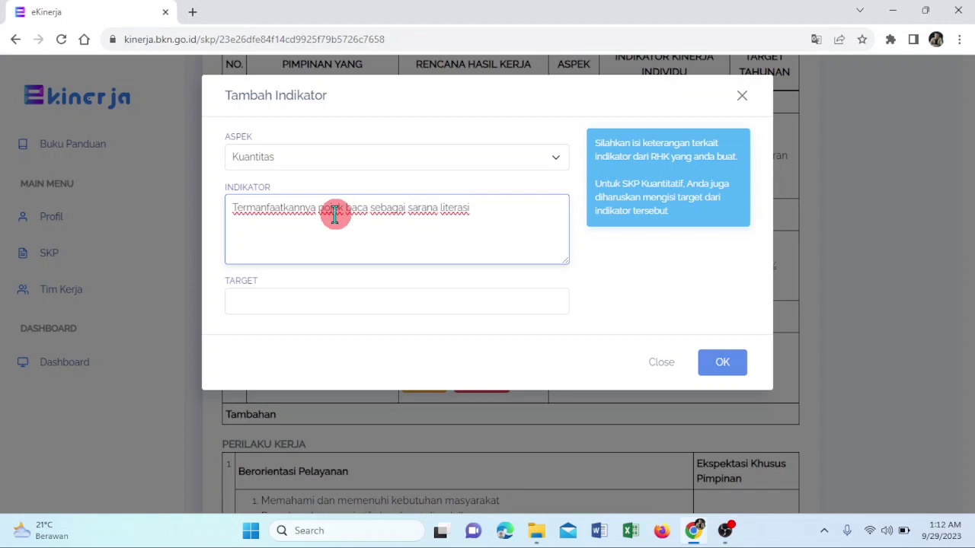
pyautogui.write('di setiap kelas')
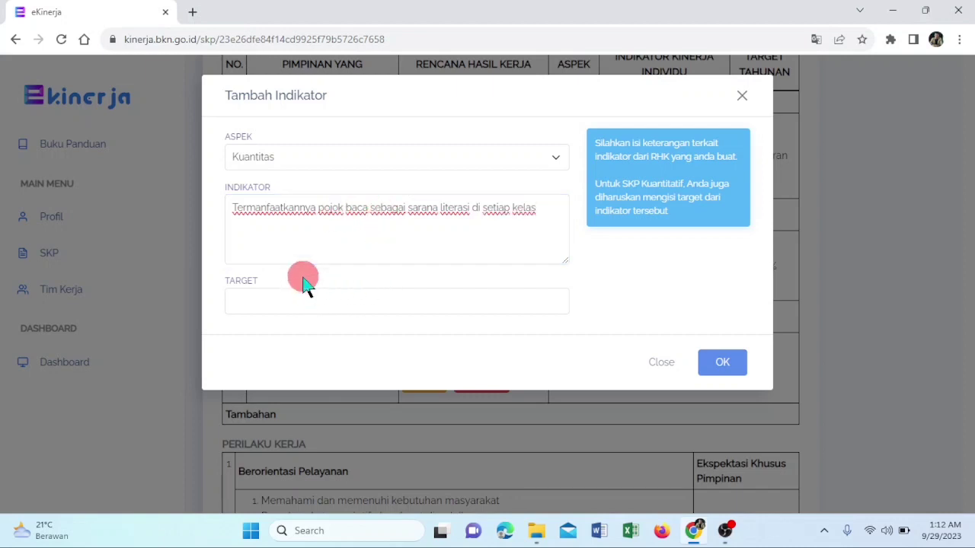
# Set the indicator's Target to "1 laporan" and save the indicator.
pyautogui.click(277, 297)
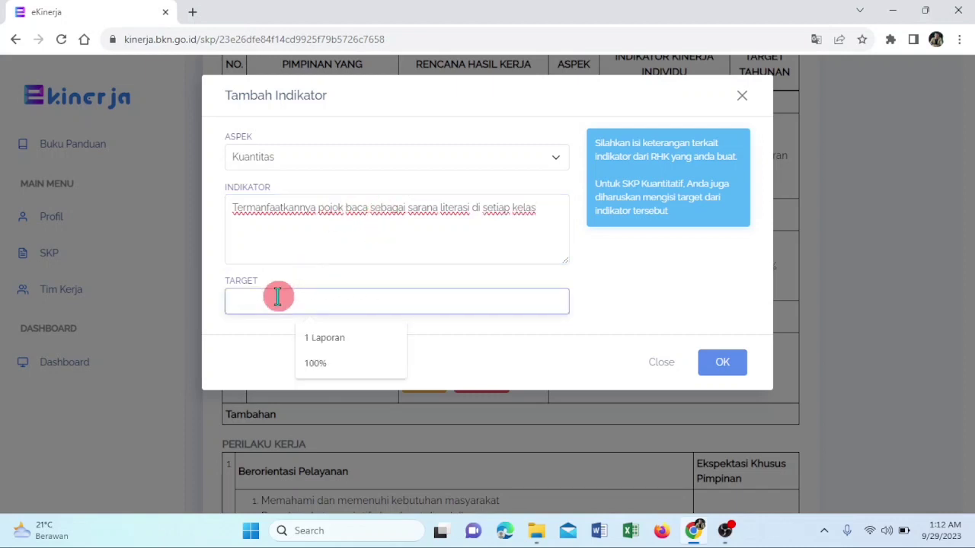
pyautogui.write('1 lapo')
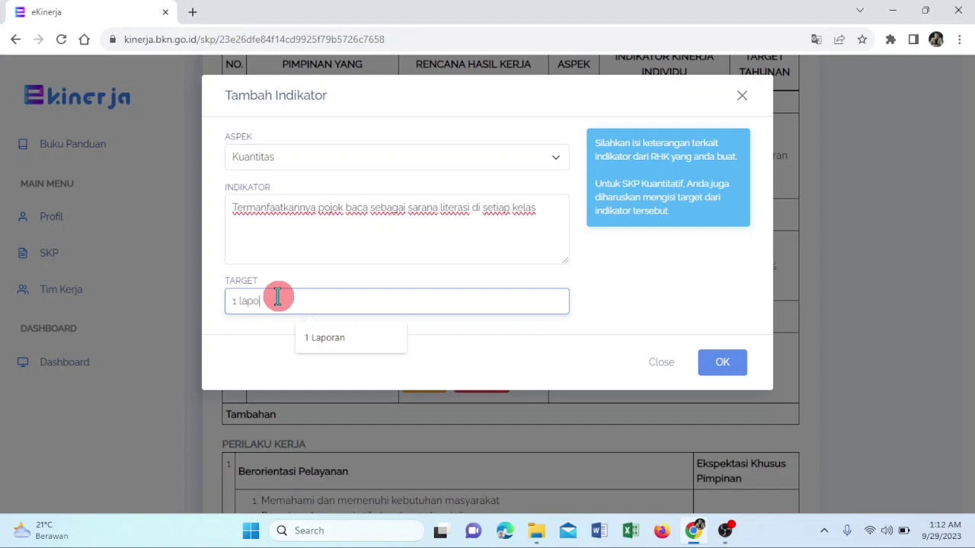
pyautogui.write('ran')
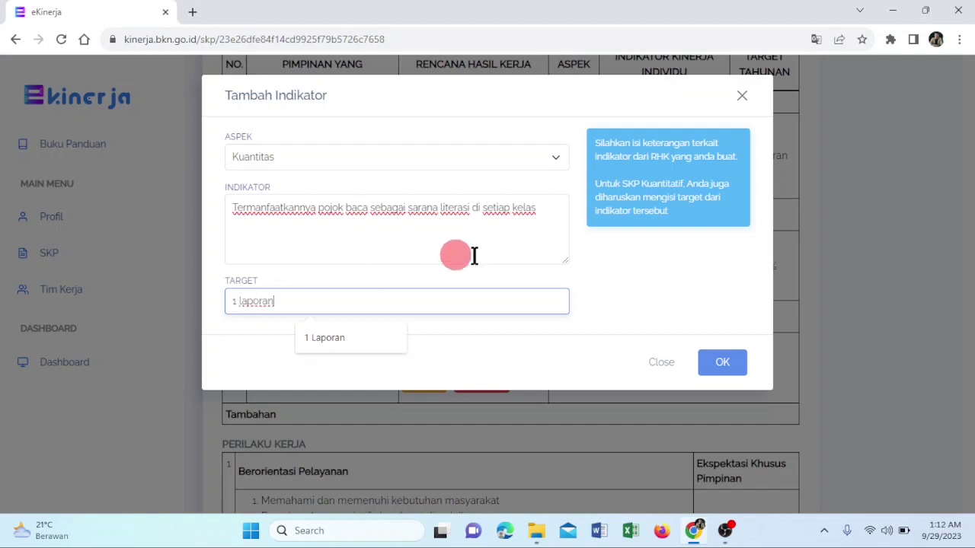
pyautogui.click(664, 287)
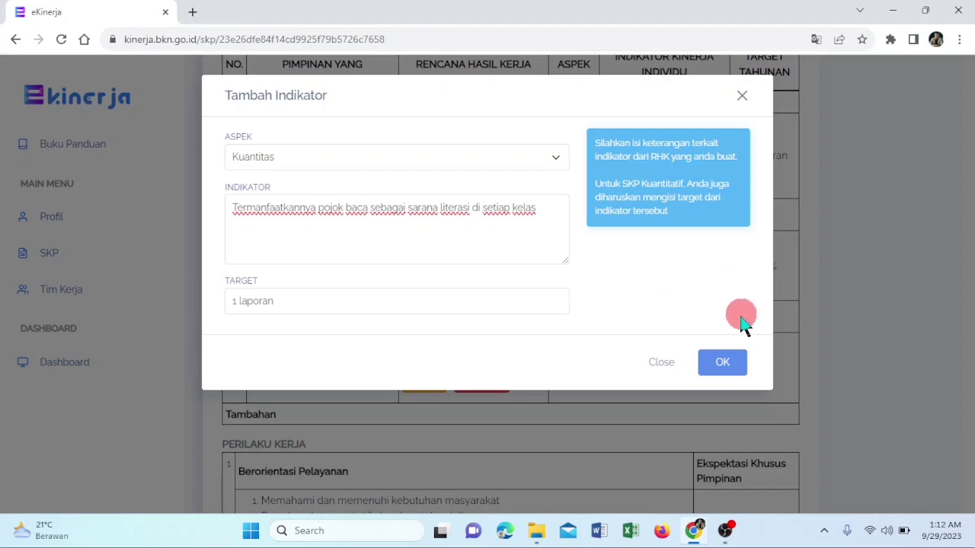
pyautogui.click(724, 364)
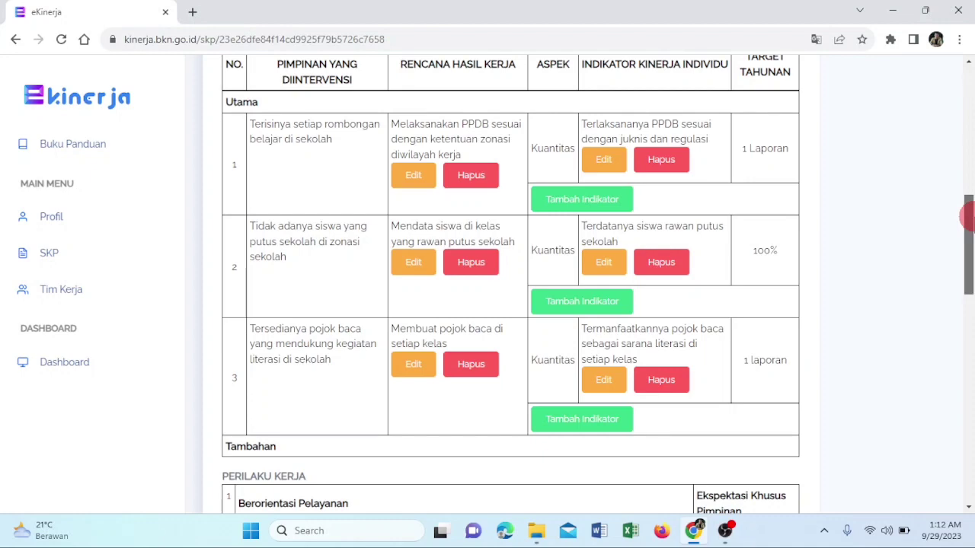
# Open the RHK "Melaksanakan PPDB sesuai dengan ketentuan zonasi diwilayah kerja" for editing and close it without changes.
pyautogui.moveTo(969, 217)
pyautogui.mouseDown()
pyautogui.moveTo(968, 178)
pyautogui.moveTo(969, 199)
pyautogui.mouseUp()
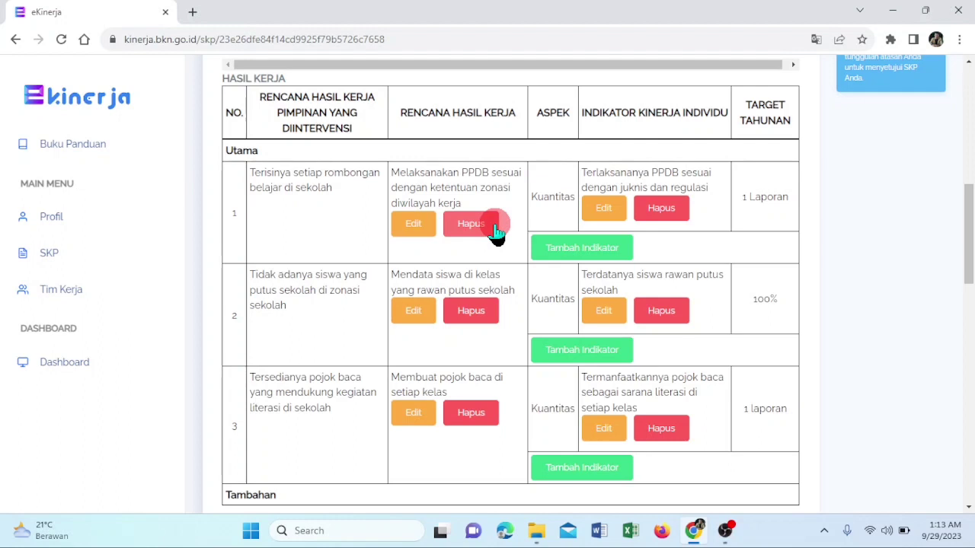
pyautogui.click(412, 226)
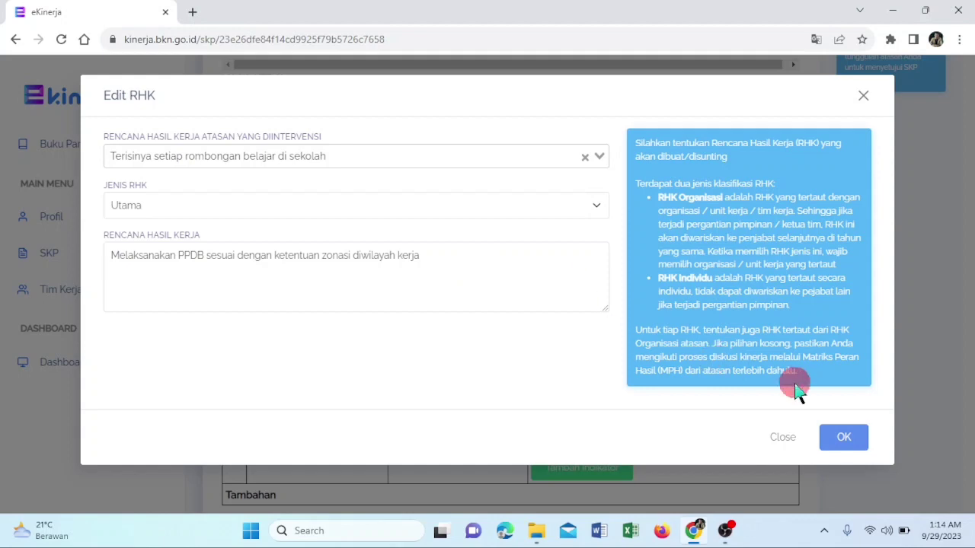
pyautogui.click(784, 439)
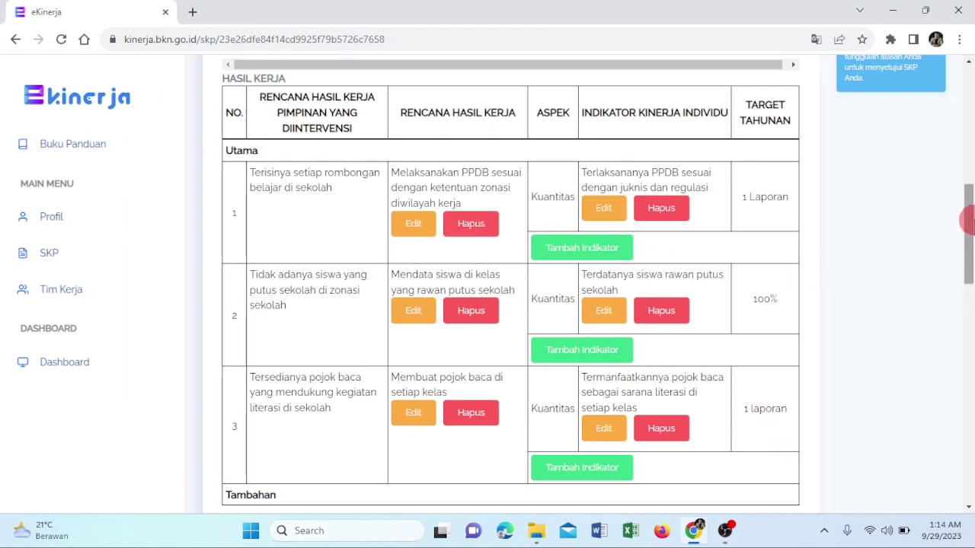
# Delete the third Utama RHK, "Membuat pojok baca di setiap kelas", and confirm the deletion.
pyautogui.moveTo(967, 221)
pyautogui.mouseDown()
pyautogui.moveTo(967, 235)
pyautogui.moveTo(969, 207)
pyautogui.moveTo(968, 239)
pyautogui.mouseUp()
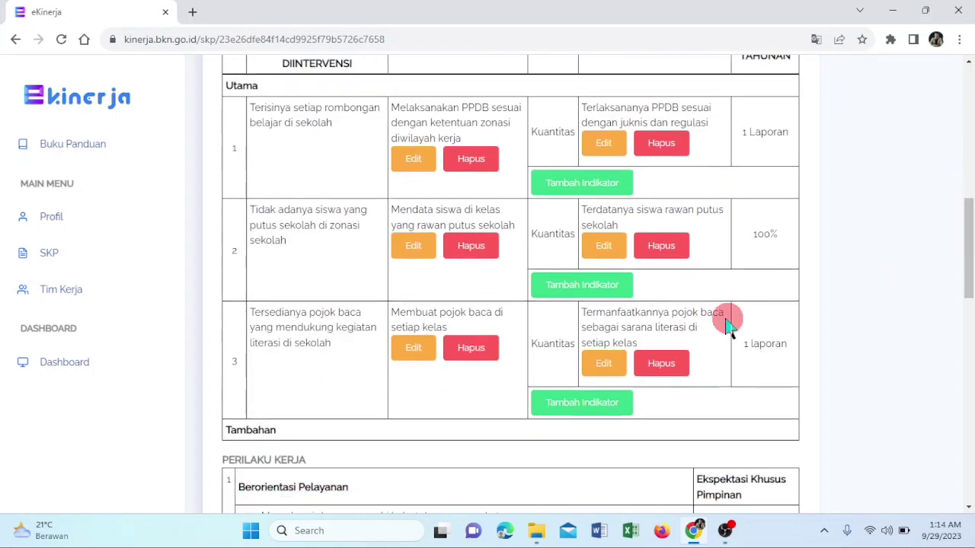
pyautogui.click(478, 356)
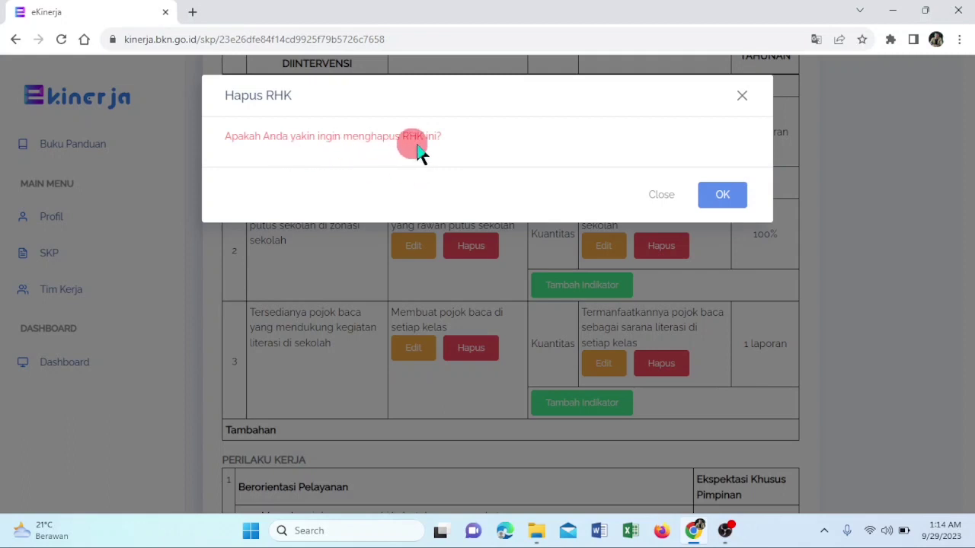
pyautogui.click(725, 199)
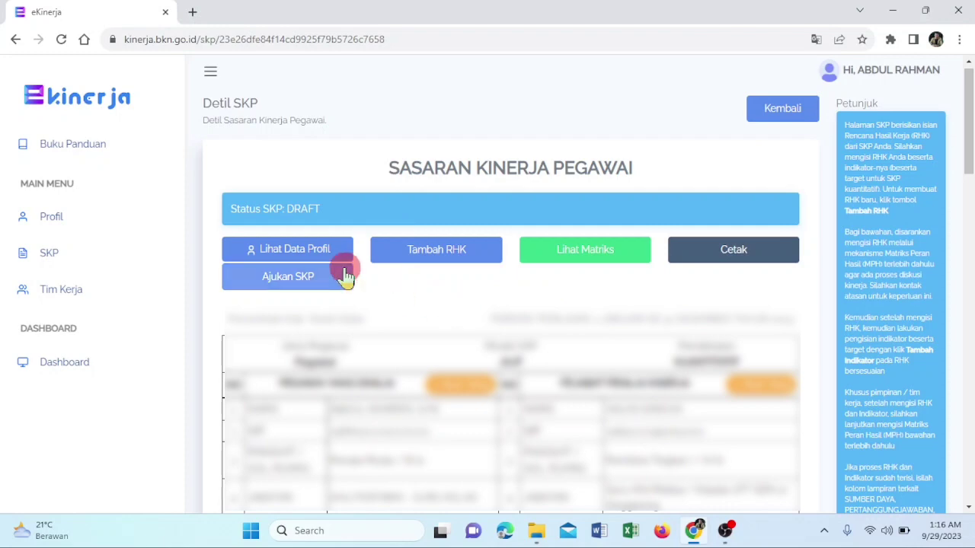
# Generate the Rencana SKP printout with the prefilled date and location, review the PDF, close it and return to the Hasil Kerja table.
pyautogui.click(734, 253)
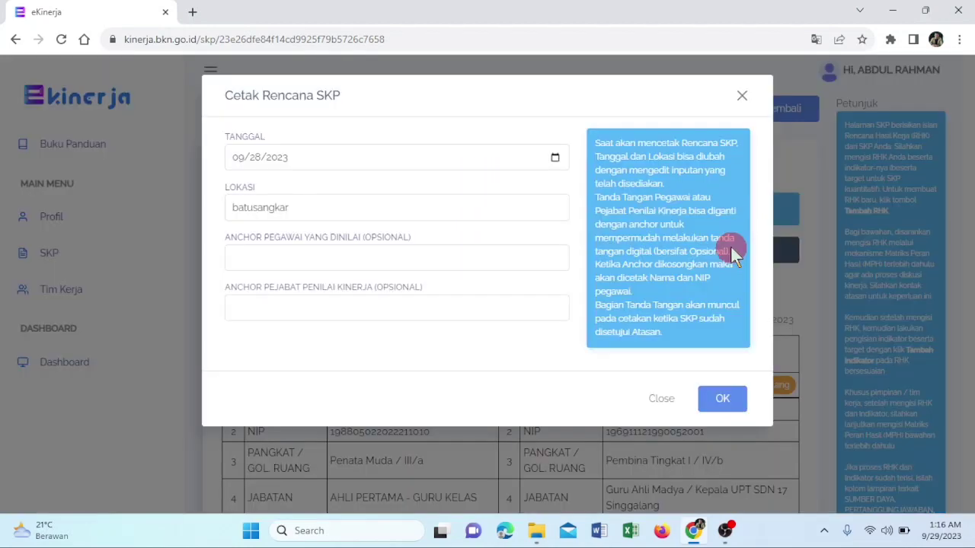
pyautogui.click(722, 402)
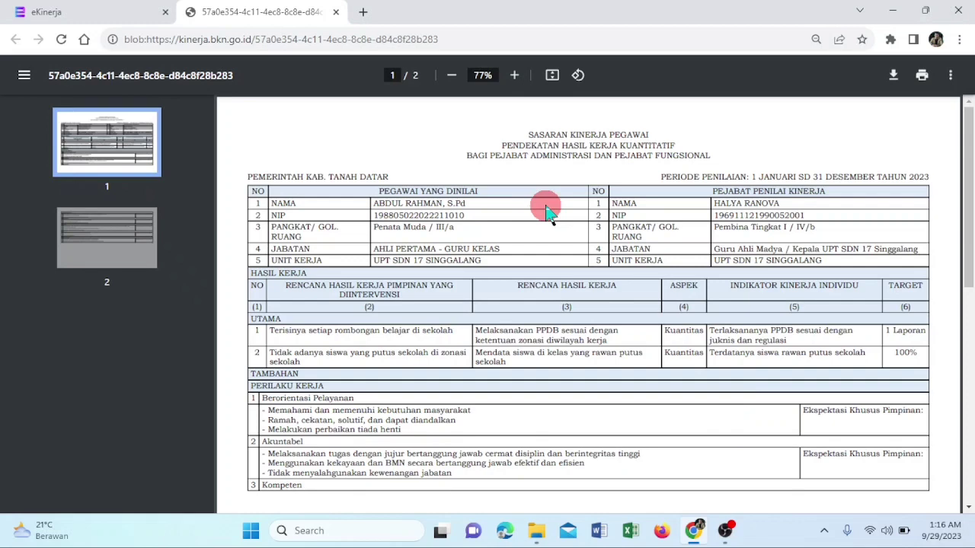
pyautogui.scroll(-2, 585, 205)
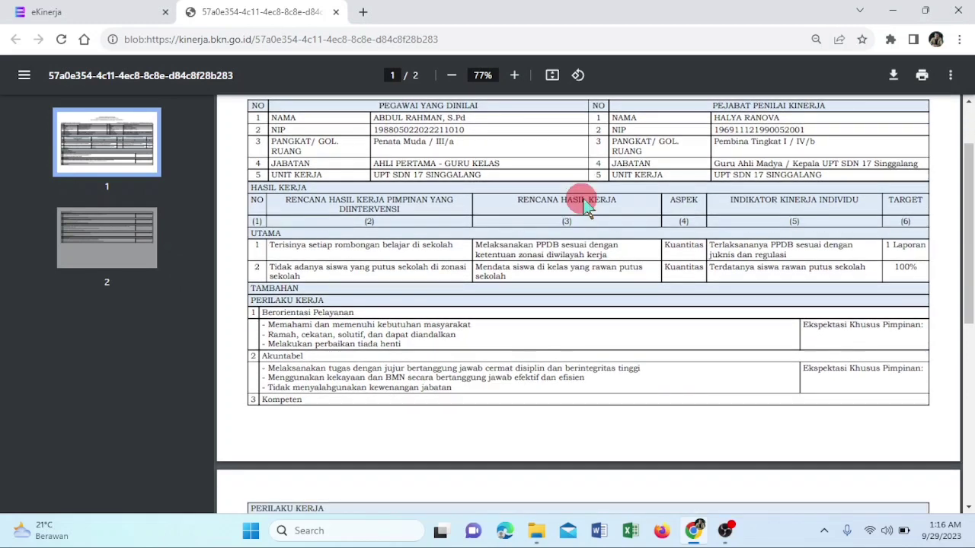
pyautogui.scroll(2, 585, 206)
pyautogui.scroll(-1, 585, 205)
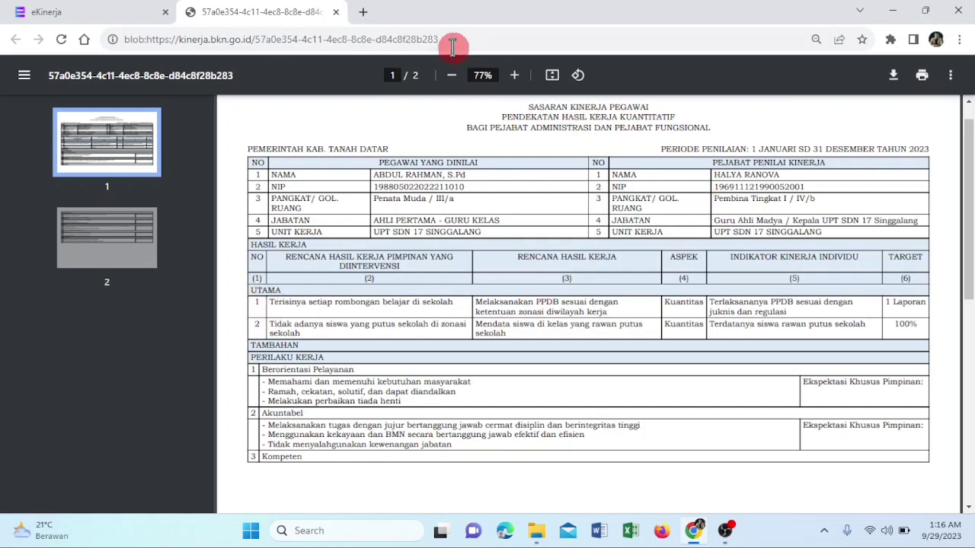
pyautogui.click(337, 13)
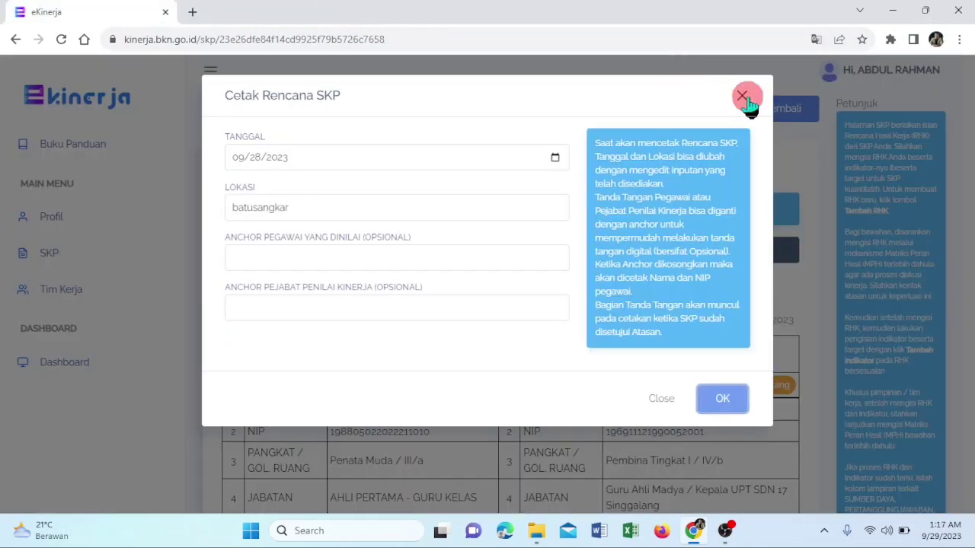
pyautogui.click(743, 96)
pyautogui.moveTo(968, 145); pyautogui.dragTo(969, 251)
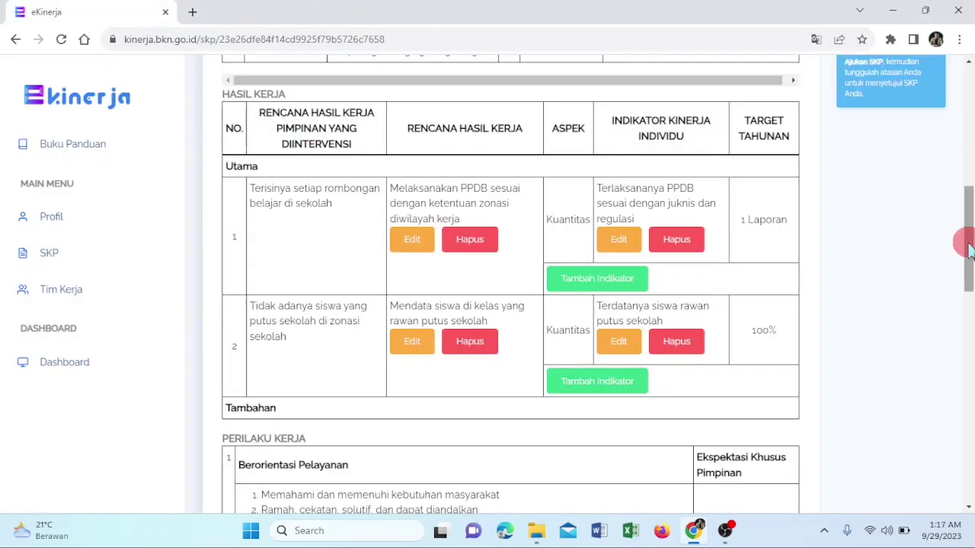